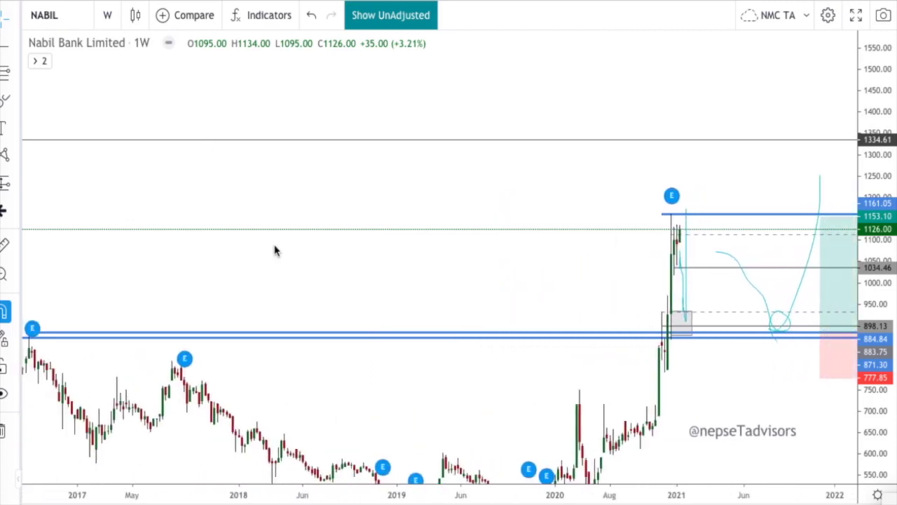
Raise the stop level of the long position on the weekly NABIL chart to about 790
{"action": "scroll", "coordinate": [275, 251], "scroll_direction": "down", "scroll_amount": 1}
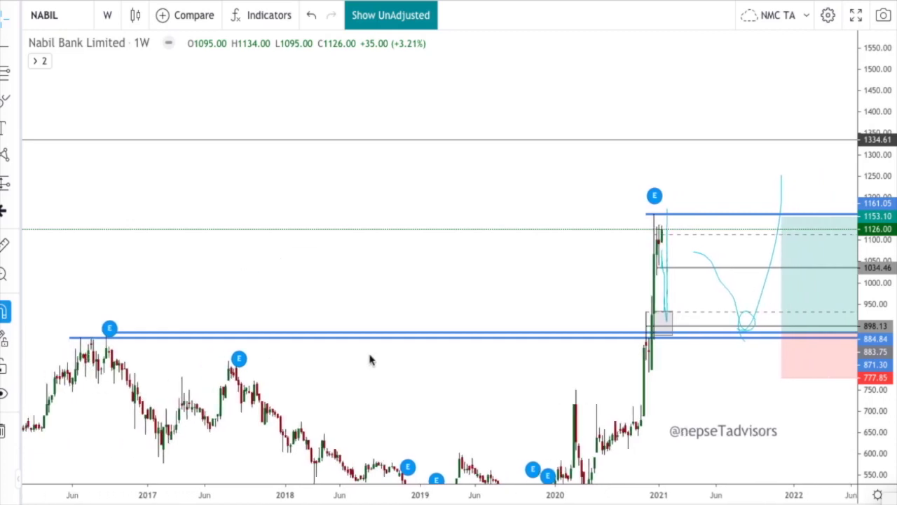
{"action": "scroll", "coordinate": [717, 399], "scroll_direction": "up", "scroll_amount": 6}
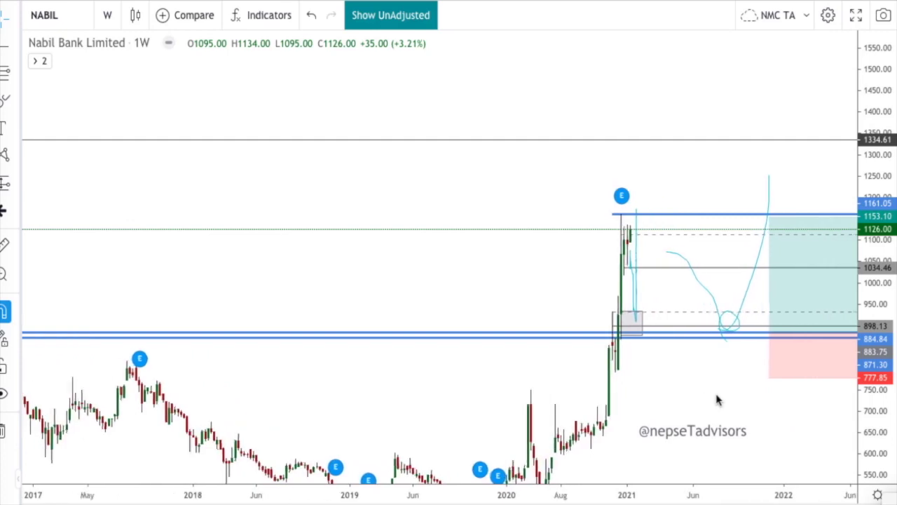
{"action": "scroll", "coordinate": [717, 399], "scroll_direction": "up", "scroll_amount": 2}
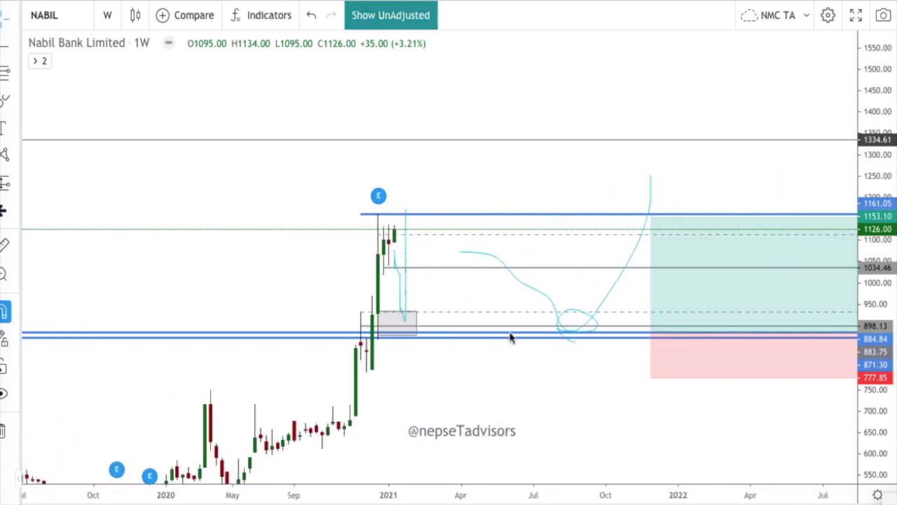
{"action": "scroll", "coordinate": [435, 315], "scroll_direction": "up", "scroll_amount": 2}
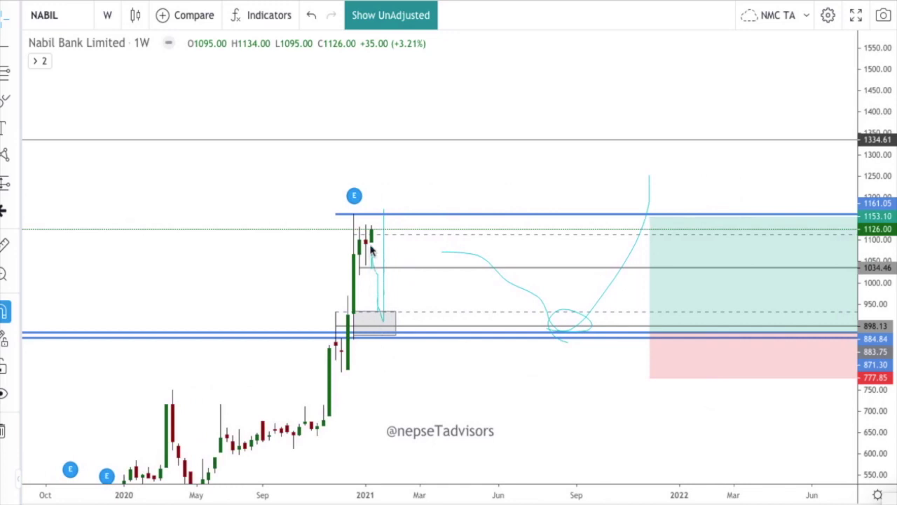
{"action": "left_click", "coordinate": [394, 310]}
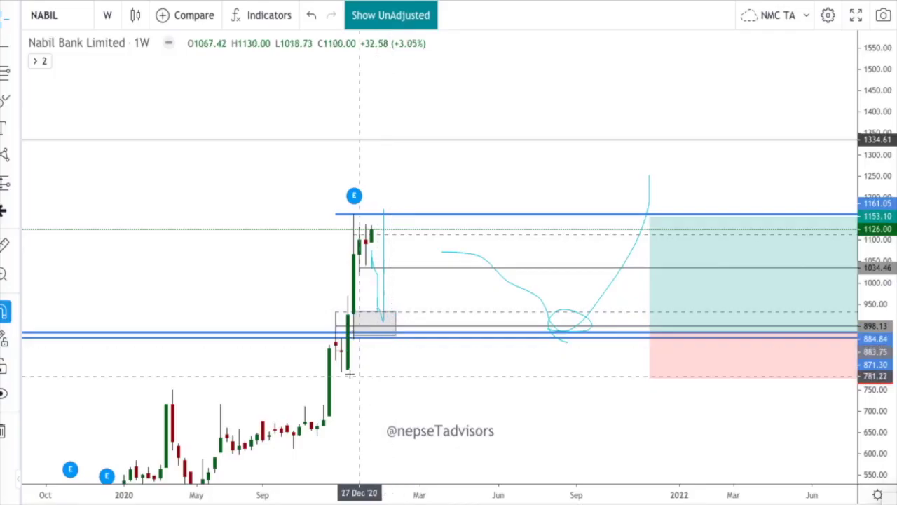
{"action": "left_click", "coordinate": [651, 378]}
{"action": "left_click_drag", "start_coordinate": [652, 379], "coordinate": [650, 372]}
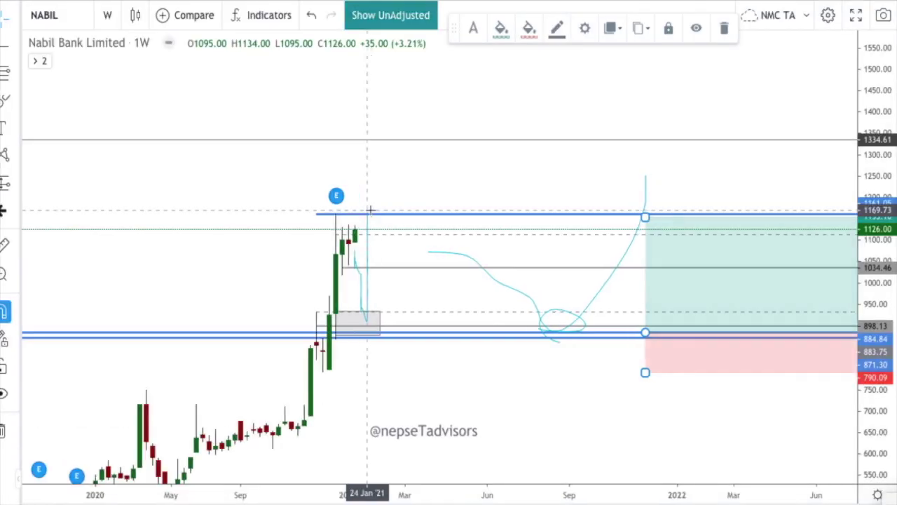
Move the long position up so its entry sits at about 928, and set its stop to about 790
{"action": "scroll", "coordinate": [370, 210], "scroll_direction": "up", "scroll_amount": 4}
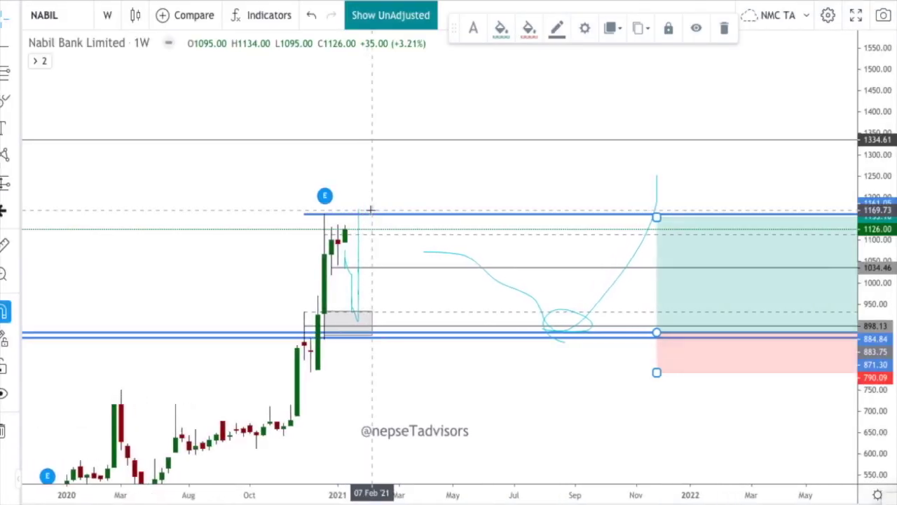
{"action": "scroll", "coordinate": [370, 209], "scroll_direction": "right", "scroll_amount": 5}
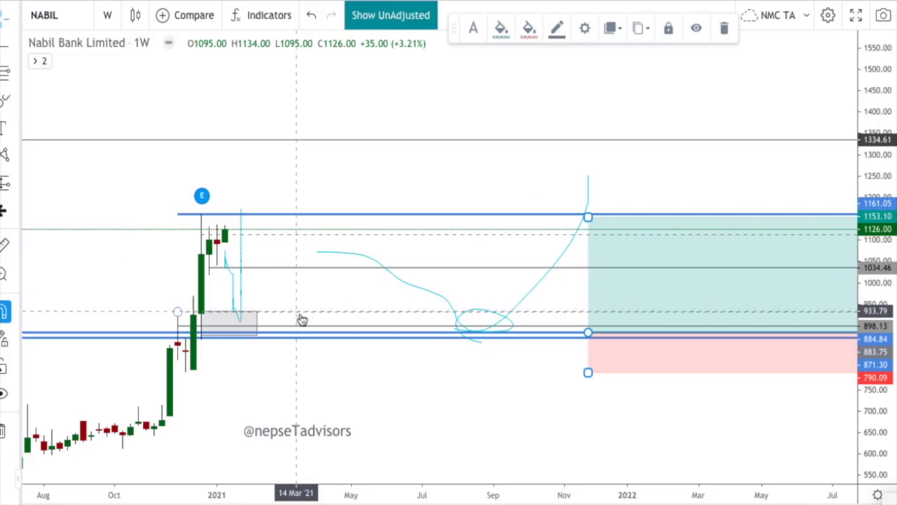
{"action": "left_click", "coordinate": [254, 317]}
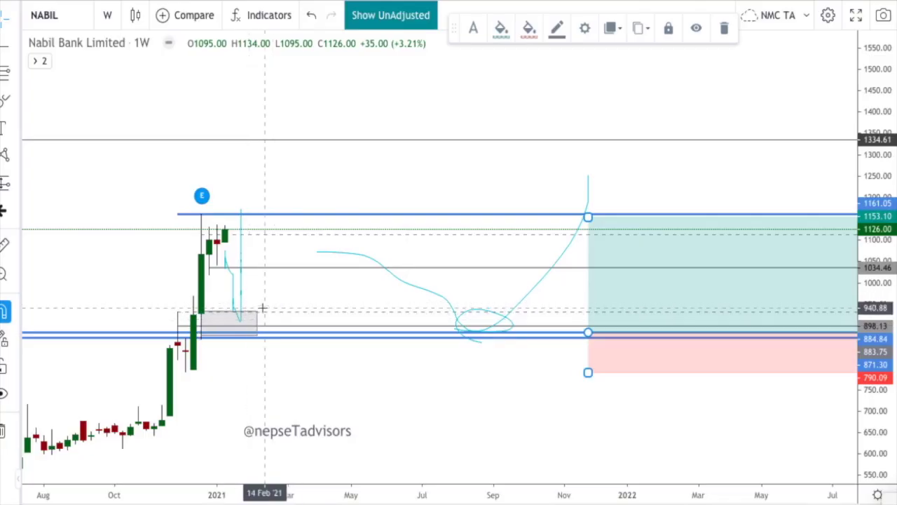
{"action": "left_click_drag", "start_coordinate": [632, 339], "coordinate": [630, 315]}
{"action": "left_click_drag", "start_coordinate": [579, 352], "coordinate": [584, 372]}
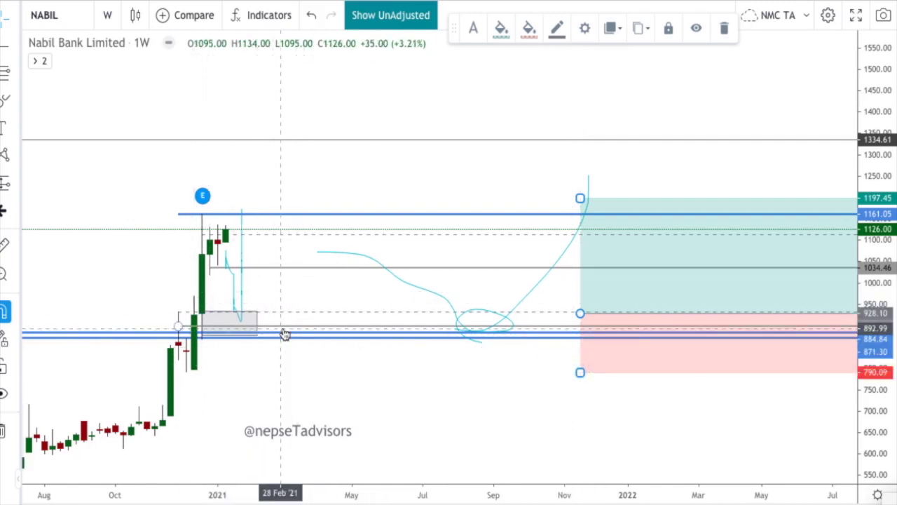
Lower the position's target to about 1166 near the upper blue resistance line and adjust its stop to about 792
{"action": "scroll", "coordinate": [284, 329], "scroll_direction": "down", "scroll_amount": 1}
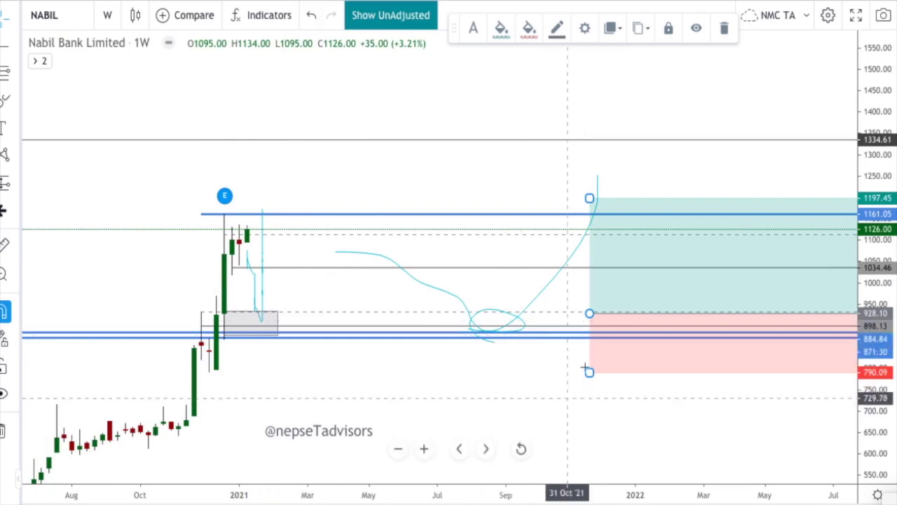
{"action": "scroll", "coordinate": [590, 195], "scroll_direction": "down", "scroll_amount": 1}
{"action": "scroll", "coordinate": [589, 195], "scroll_direction": "down", "scroll_amount": 4}
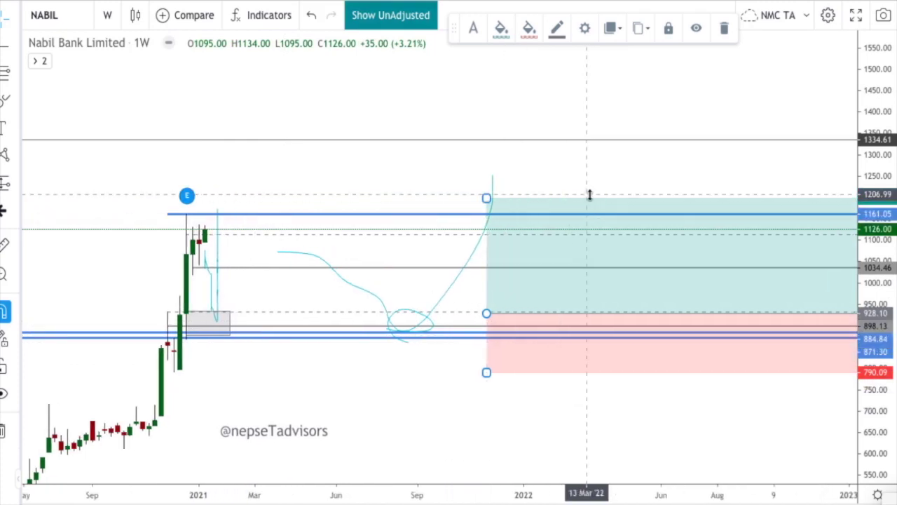
{"action": "scroll", "coordinate": [589, 195], "scroll_direction": "down", "scroll_amount": 2}
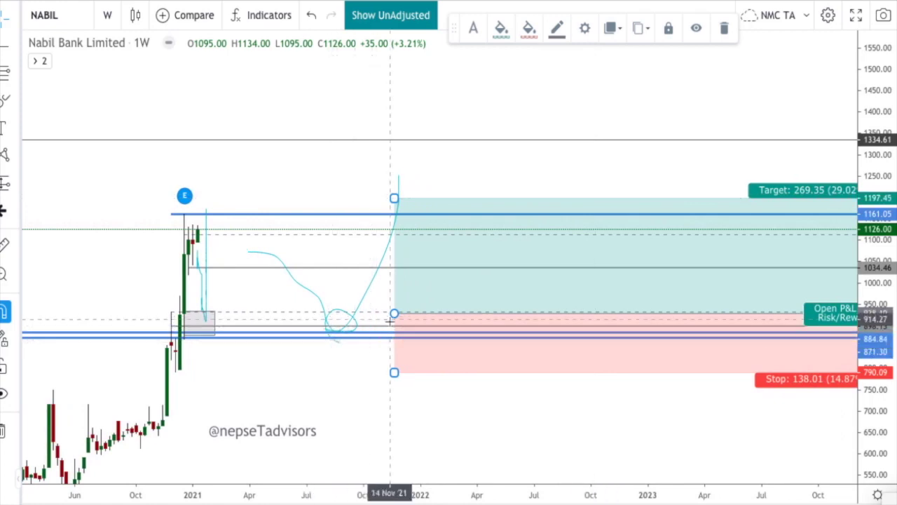
{"action": "scroll", "coordinate": [403, 251], "scroll_direction": "down", "scroll_amount": 2}
{"action": "scroll", "coordinate": [361, 272], "scroll_direction": "down", "scroll_amount": 2}
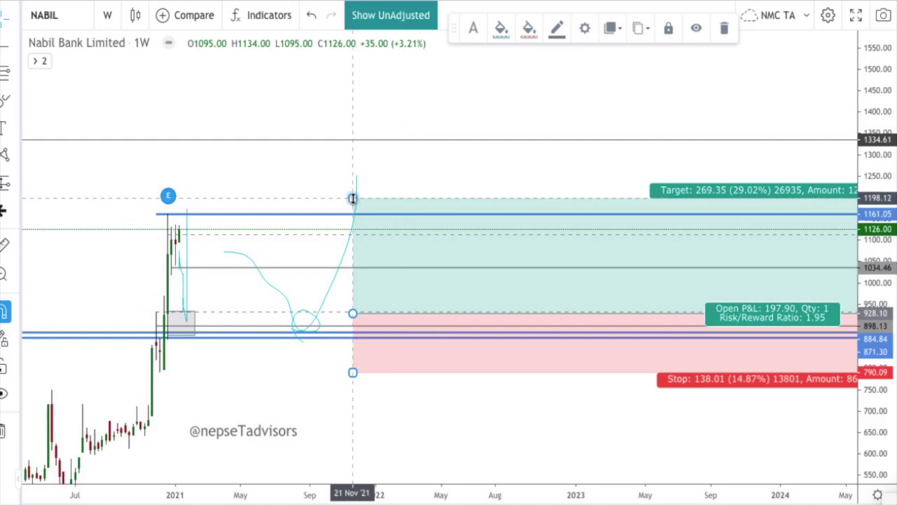
{"action": "left_click_drag", "start_coordinate": [352, 198], "coordinate": [354, 210]}
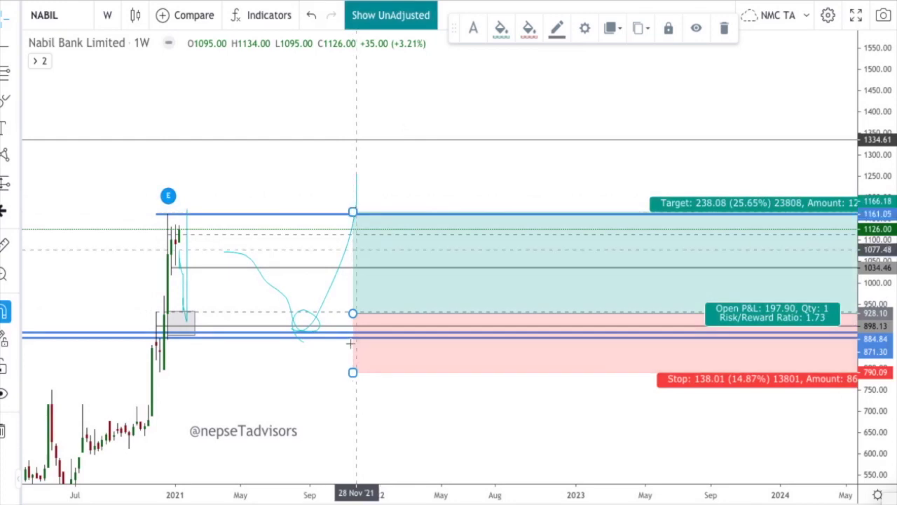
{"action": "mouse_move", "coordinate": [353, 372]}
{"action": "left_mouse_down"}
{"action": "mouse_move", "coordinate": [353, 362]}
{"action": "mouse_move", "coordinate": [353, 371]}
{"action": "left_mouse_up"}
Switch the NABIL chart to the 1 day interval and bring the latest candles and grey demand zone into view
{"action": "left_click", "coordinate": [108, 20]}
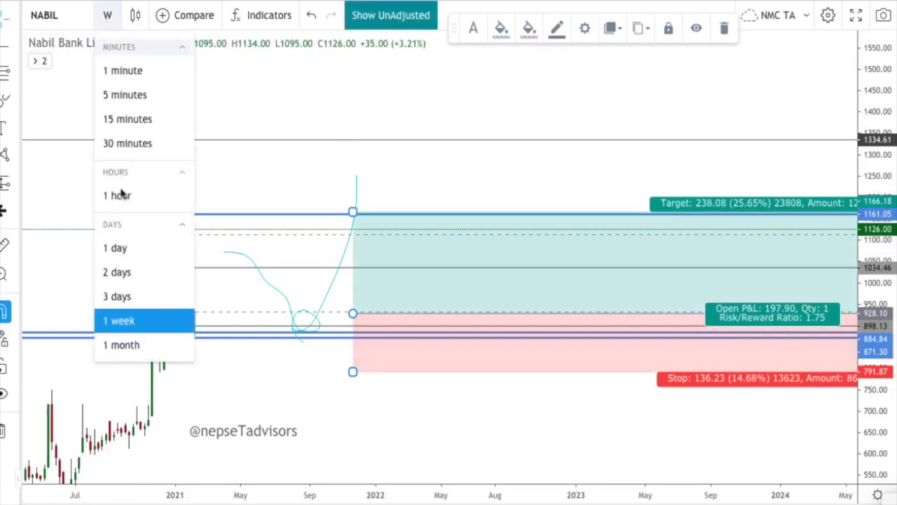
{"action": "left_click", "coordinate": [119, 244]}
{"action": "scroll", "coordinate": [384, 286], "scroll_direction": "left", "scroll_amount": 5}
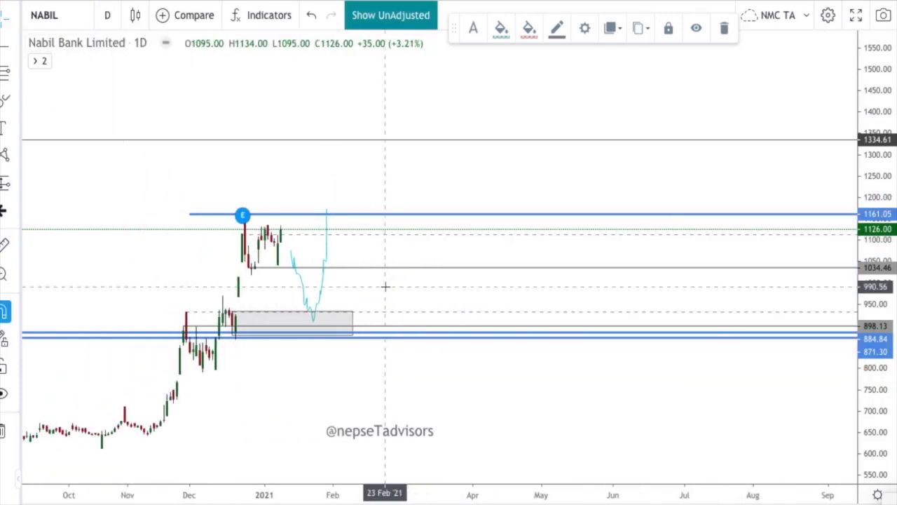
{"action": "scroll", "coordinate": [386, 287], "scroll_direction": "up", "scroll_amount": 1}
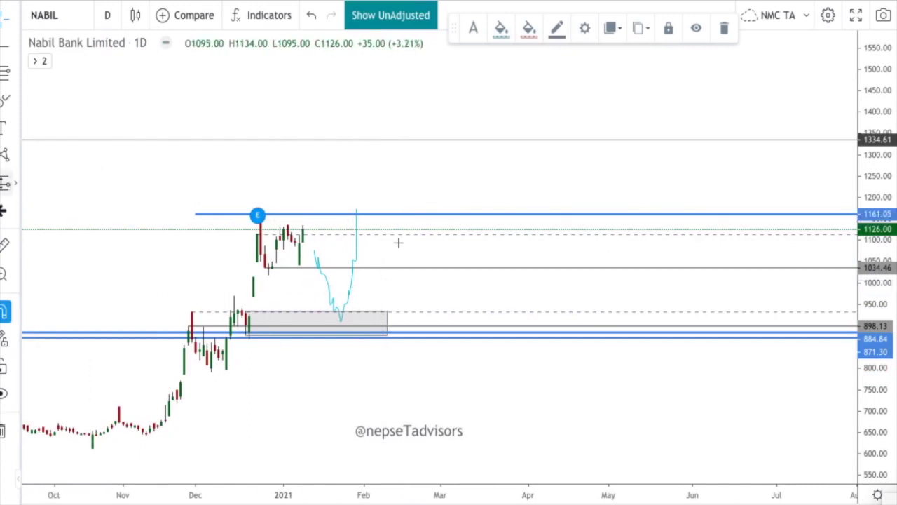
Place a long position beside the grey zone with entry at about 934, stop at about 827 and target at about 1159
{"action": "left_click", "coordinate": [440, 311]}
{"action": "left_click", "coordinate": [440, 311]}
{"action": "mouse_move", "coordinate": [440, 355]}
{"action": "left_mouse_down"}
{"action": "mouse_move", "coordinate": [441, 341]}
{"action": "mouse_move", "coordinate": [440, 356]}
{"action": "left_mouse_up"}
{"action": "left_click_drag", "start_coordinate": [441, 264], "coordinate": [440, 215]}
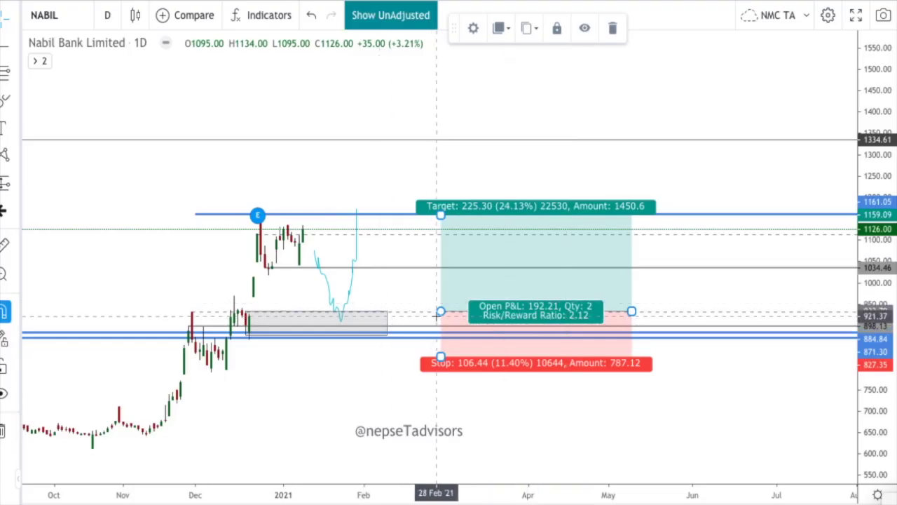
Examine the new long position against the daily candles, the grey demand zone and the earlier price history
{"action": "scroll", "coordinate": [436, 315], "scroll_direction": "up", "scroll_amount": 1}
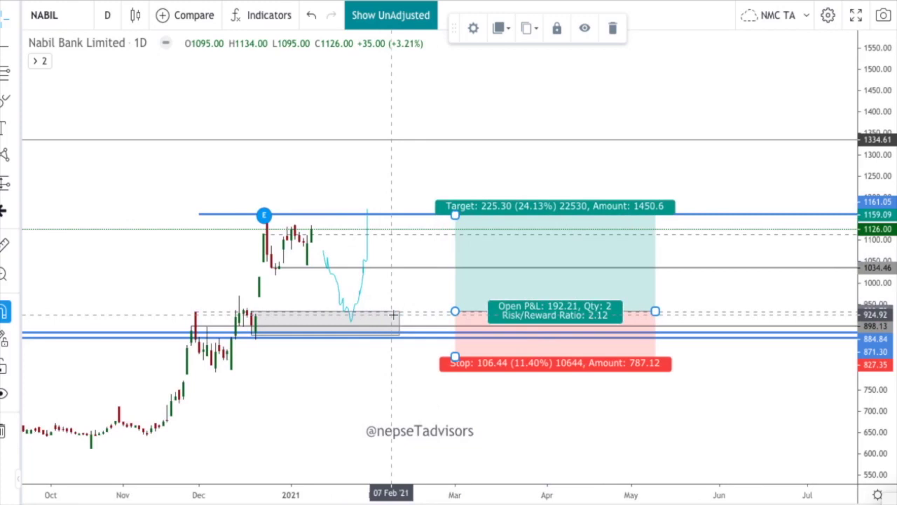
{"action": "scroll", "coordinate": [392, 315], "scroll_direction": "up", "scroll_amount": 2}
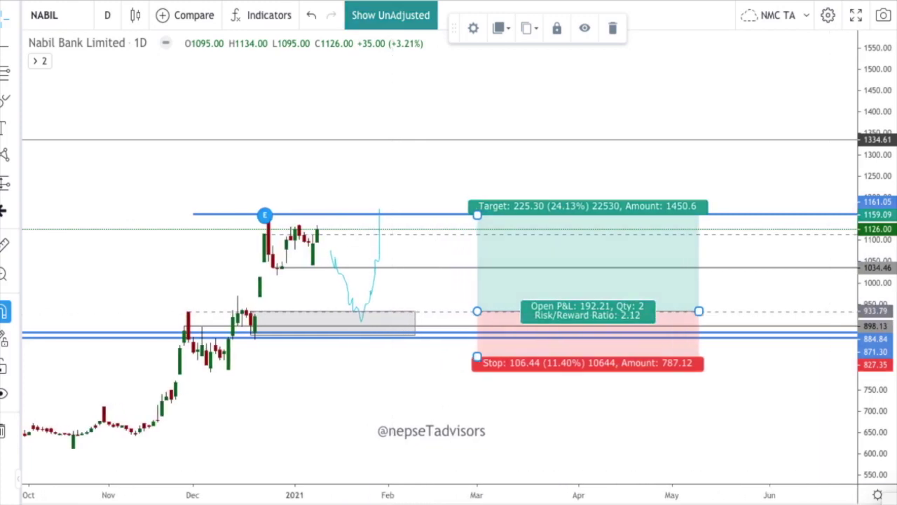
{"action": "scroll", "coordinate": [601, 350], "scroll_direction": "down", "scroll_amount": 3}
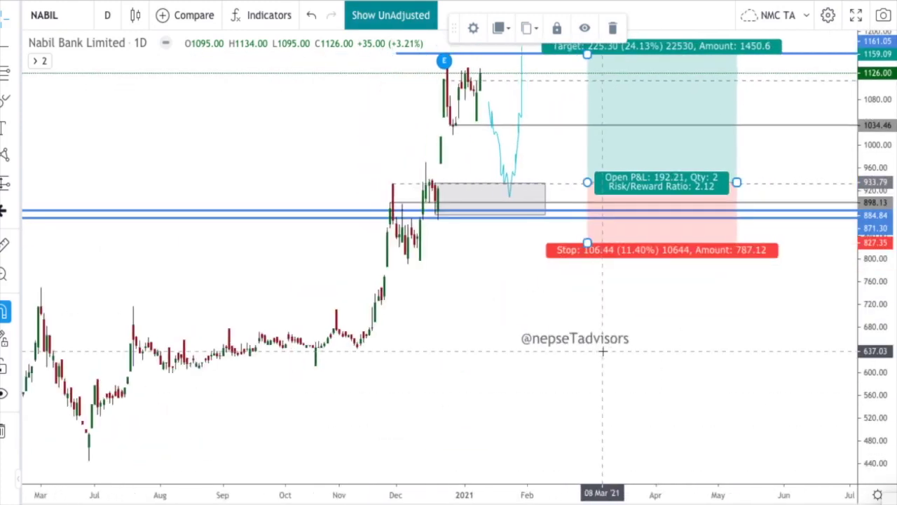
{"action": "left_click_drag", "start_coordinate": [890, 302], "coordinate": [890, 396]}
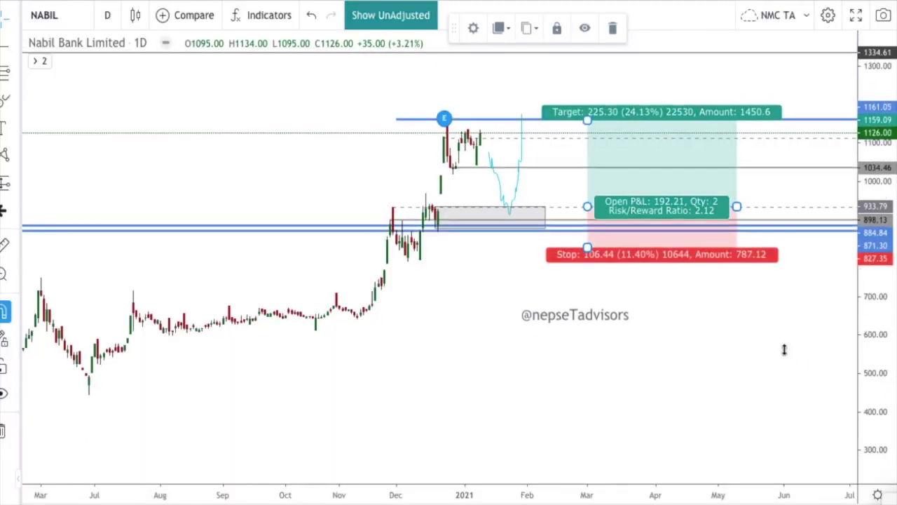
{"action": "left_click_drag", "start_coordinate": [783, 348], "coordinate": [770, 439]}
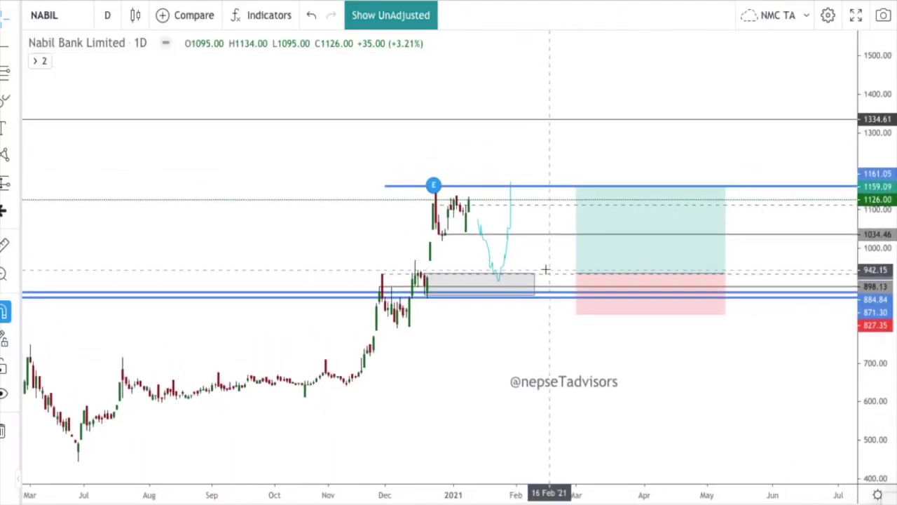
{"action": "scroll", "coordinate": [545, 268], "scroll_direction": "up", "scroll_amount": 1}
{"action": "scroll", "coordinate": [545, 269], "scroll_direction": "up", "scroll_amount": 3}
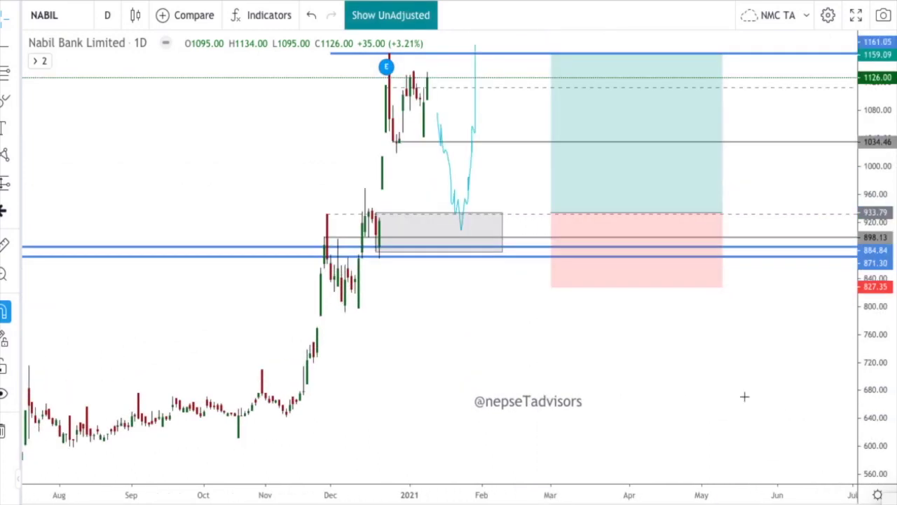
{"action": "scroll", "coordinate": [745, 397], "scroll_direction": "up", "scroll_amount": 1}
{"action": "left_click_drag", "start_coordinate": [884, 326], "coordinate": [894, 425]}
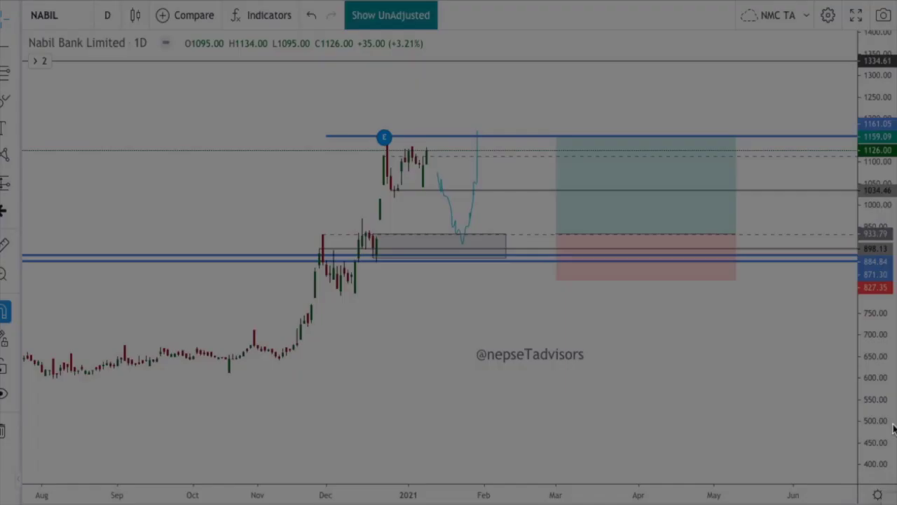
Capture the chart area for annotation and mark a falling line toward the entry, a cross below the December candles and a rising line through resistance
{"action": "mouse_move", "coordinate": [24, 7]}
{"action": "left_mouse_down"}
{"action": "mouse_move", "coordinate": [287, 202]}
{"action": "mouse_move", "coordinate": [669, 418]}
{"action": "mouse_move", "coordinate": [855, 468]}
{"action": "left_mouse_up"}
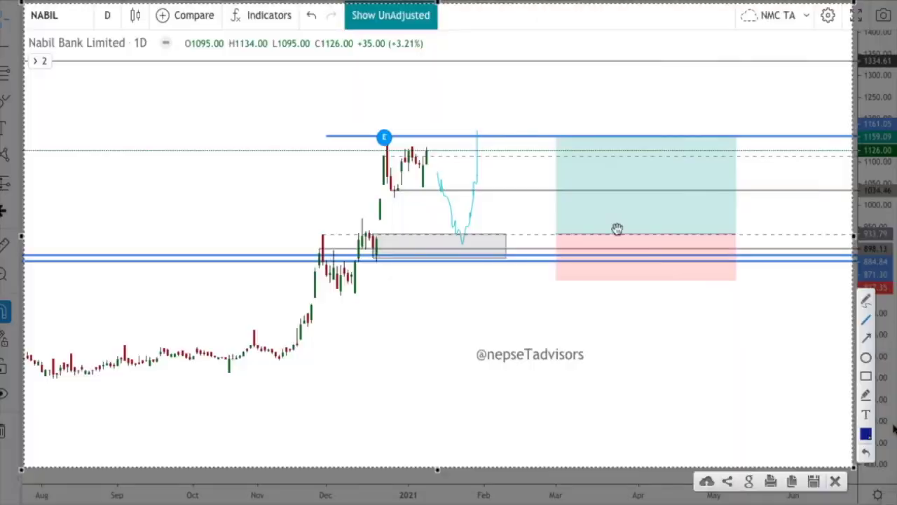
{"action": "left_click_drag", "start_coordinate": [518, 196], "coordinate": [518, 195]}
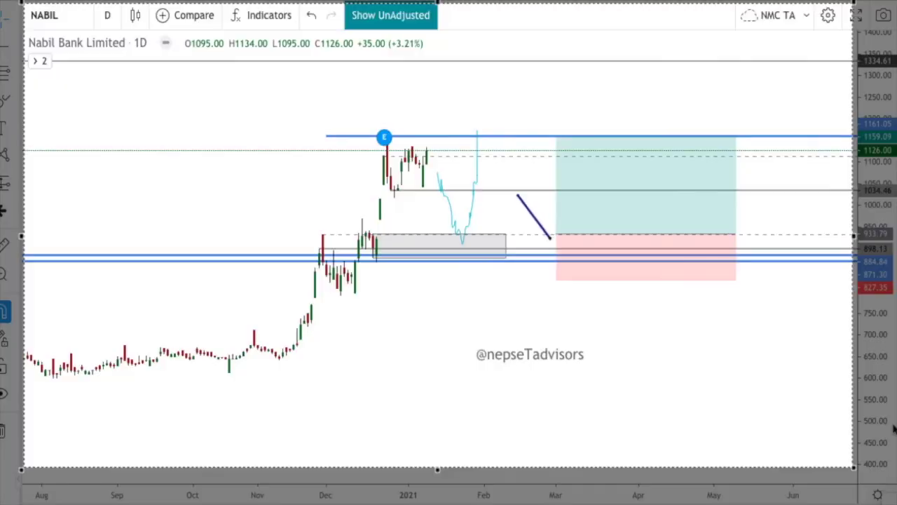
{"action": "left_click_drag", "start_coordinate": [551, 239], "coordinate": [551, 240]}
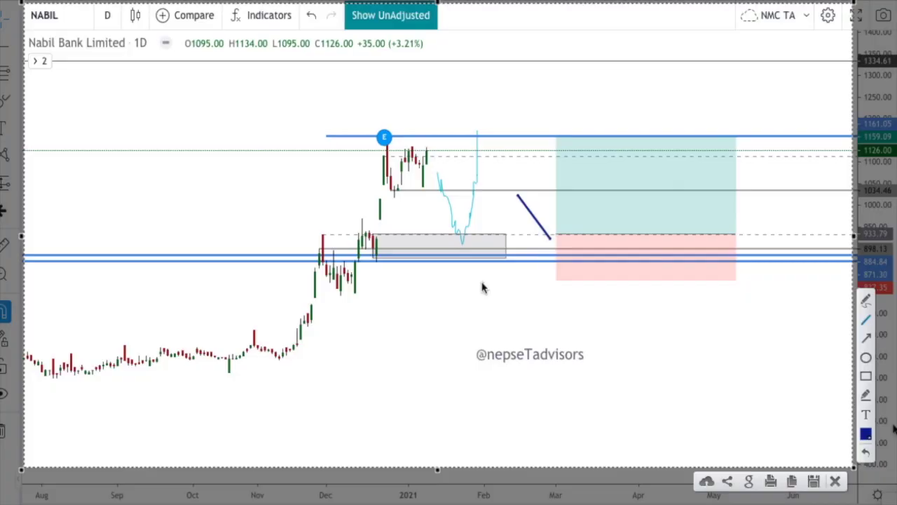
{"action": "left_click_drag", "start_coordinate": [555, 201], "coordinate": [555, 201]}
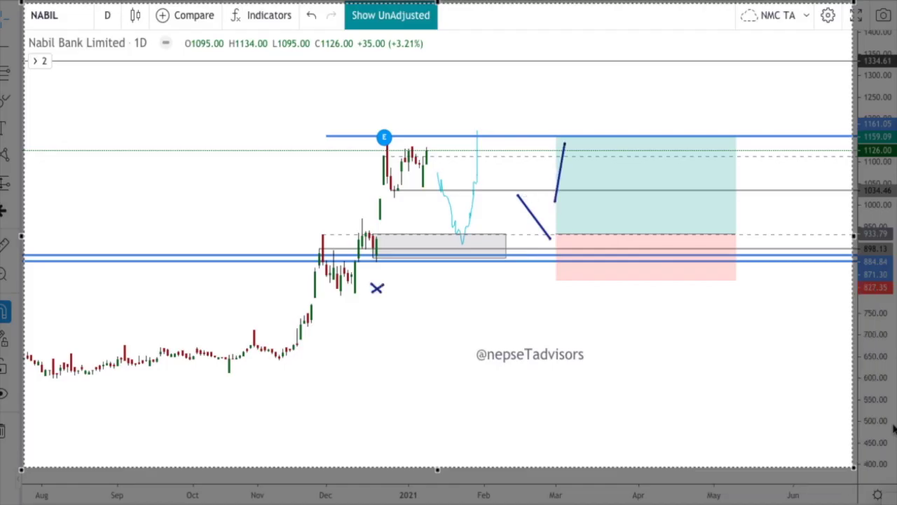
{"action": "left_click_drag", "start_coordinate": [567, 131], "coordinate": [567, 131]}
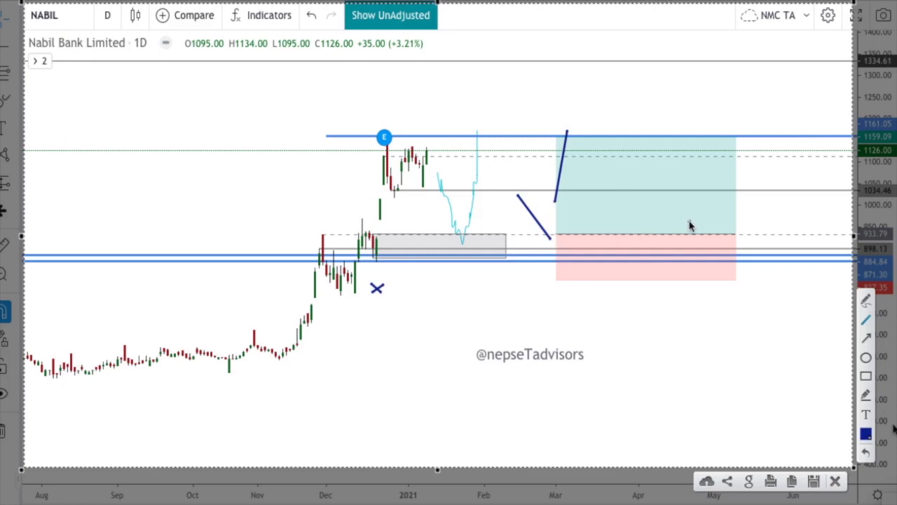
Sketch a zigzag with a horizontal neckline above the entry, a cross below the stop zone and a steep rise at the position's right edge
{"action": "left_click_drag", "start_coordinate": [666, 211], "coordinate": [665, 212]}
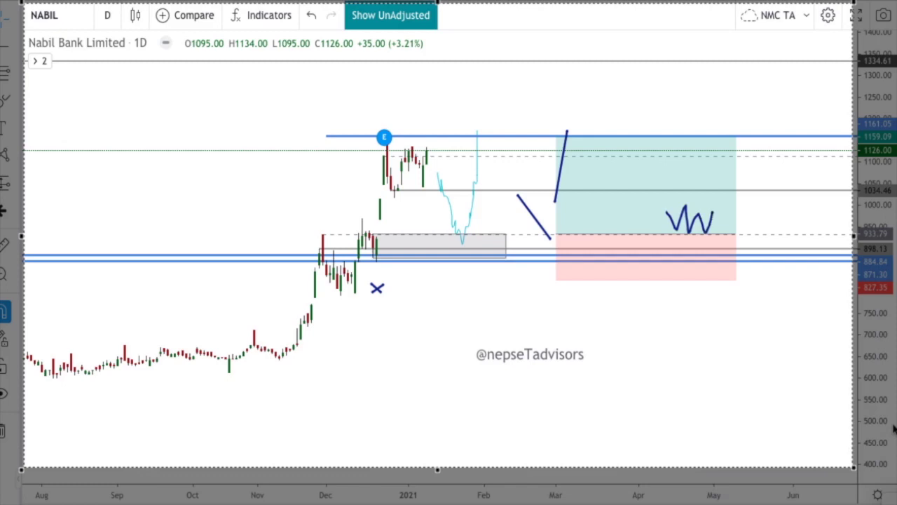
{"action": "mouse_move", "coordinate": [729, 219]}
{"action": "left_mouse_down"}
{"action": "mouse_move", "coordinate": [689, 214]}
{"action": "mouse_move", "coordinate": [742, 214]}
{"action": "mouse_move", "coordinate": [731, 224]}
{"action": "mouse_move", "coordinate": [729, 216]}
{"action": "left_mouse_up"}
{"action": "left_click", "coordinate": [719, 234]}
{"action": "mouse_move", "coordinate": [630, 287]}
{"action": "left_mouse_down"}
{"action": "mouse_move", "coordinate": [641, 299]}
{"action": "mouse_move", "coordinate": [645, 277]}
{"action": "left_mouse_up"}
{"action": "left_click_drag", "start_coordinate": [741, 208], "coordinate": [741, 208]}
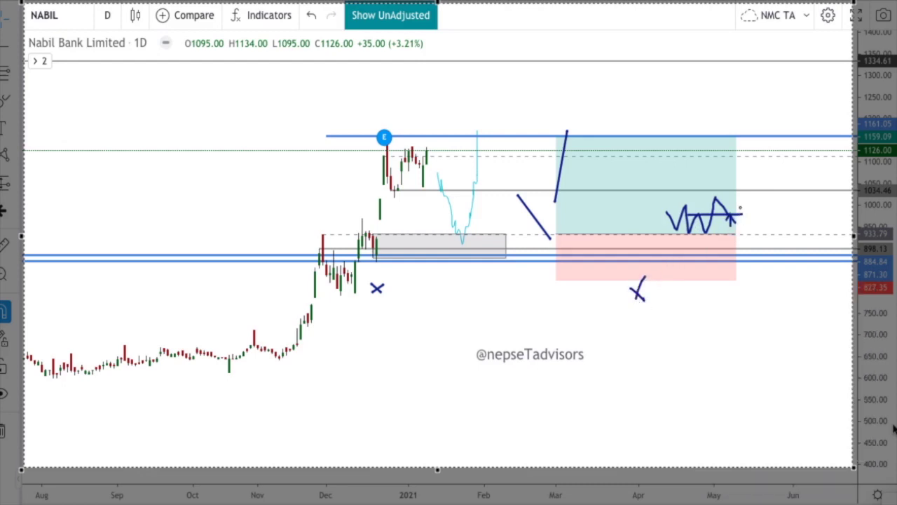
{"action": "left_click_drag", "start_coordinate": [743, 146], "coordinate": [743, 131]}
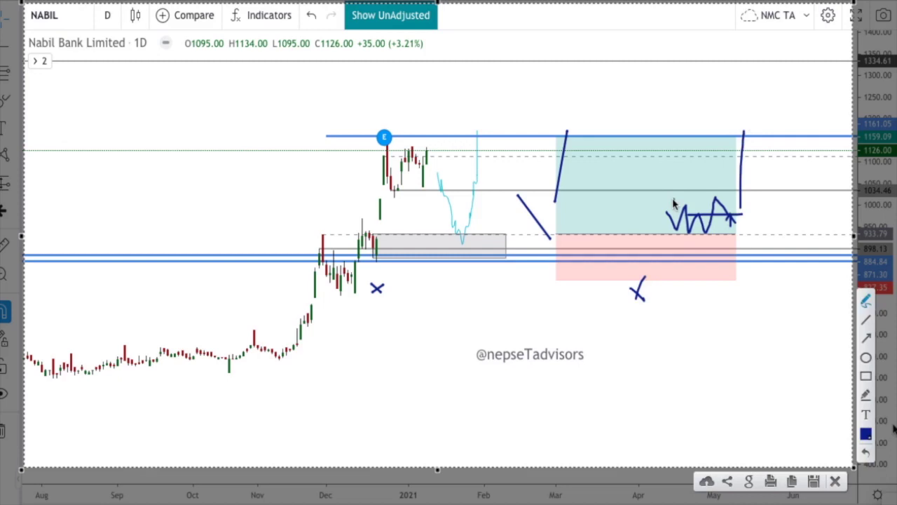
Undo all the freehand marks drawn on the captured chart, clearing it for a new sketch
{"action": "key", "text": "ctrl+z"}
{"action": "key", "text": "ctrl+z"}
{"action": "key", "text": "ctrl+z"}
{"action": "key", "text": "ctrl+z"}
{"action": "key", "text": "ctrl+z"}
{"action": "key", "text": "ctrl+z"}
{"action": "key", "text": "ctrl+z"}
{"action": "key", "text": "ctrl+z"}
{"action": "key", "text": "ctrl+z"}
{"action": "key", "text": "ctrl+z"}
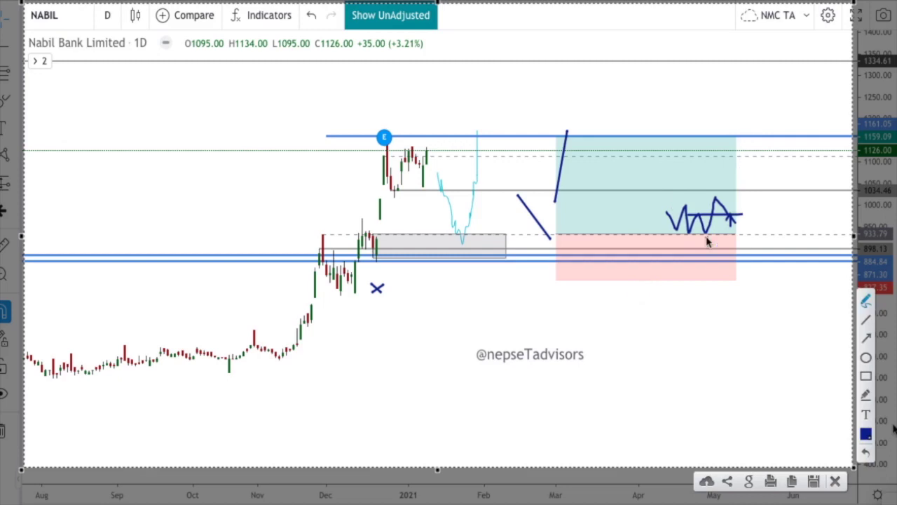
Sketch a price path dipping to the entry and zigzagging up to a short neckline, with a steep rise beyond the target
{"action": "left_click_drag", "start_coordinate": [677, 220], "coordinate": [684, 221]}
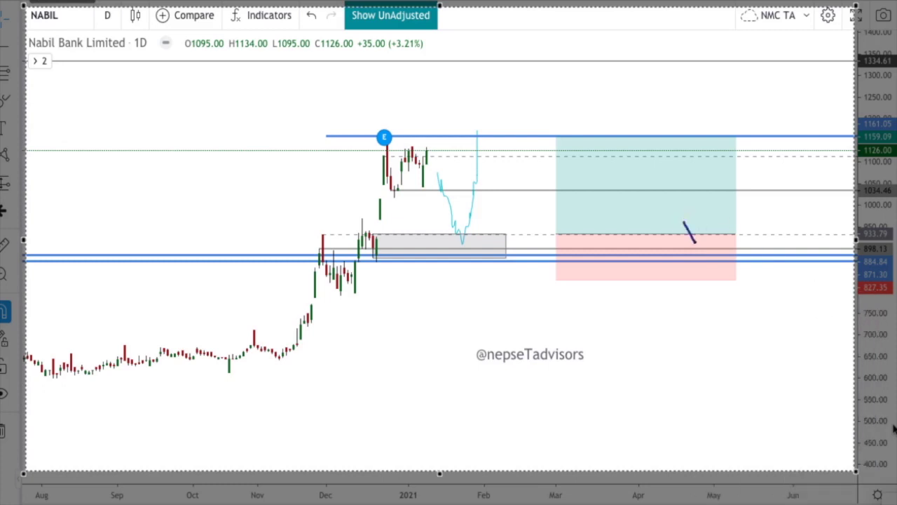
{"action": "left_click_drag", "start_coordinate": [710, 191], "coordinate": [722, 203]}
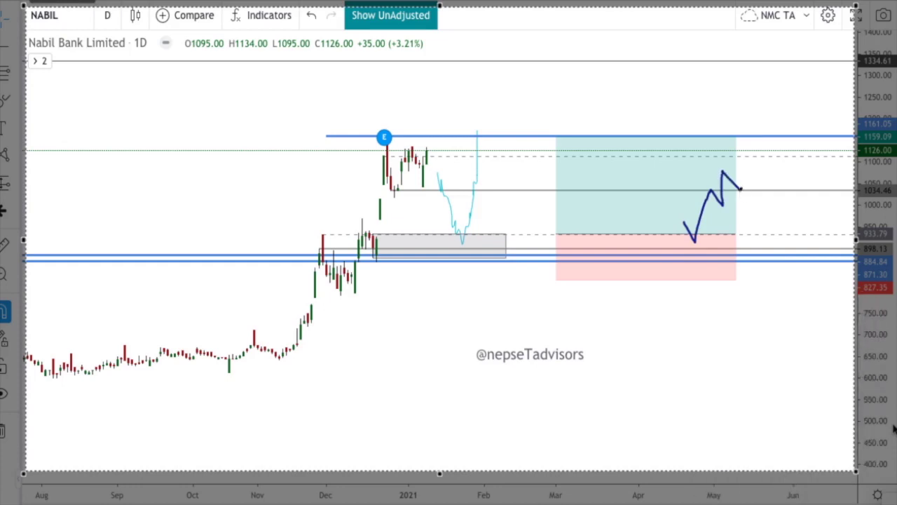
{"action": "mouse_move", "coordinate": [741, 188]}
{"action": "left_mouse_down"}
{"action": "mouse_move", "coordinate": [726, 173]}
{"action": "mouse_move", "coordinate": [761, 169]}
{"action": "left_mouse_up"}
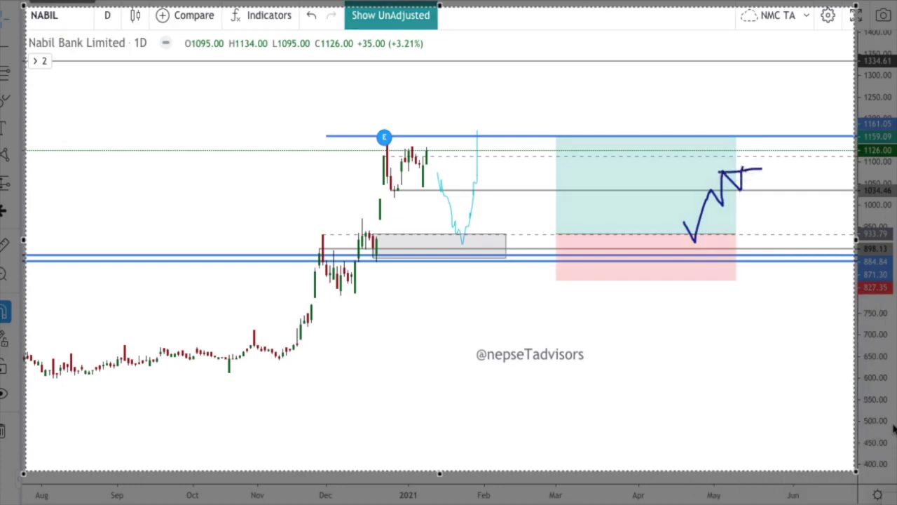
{"action": "left_click_drag", "start_coordinate": [754, 106], "coordinate": [754, 106]}
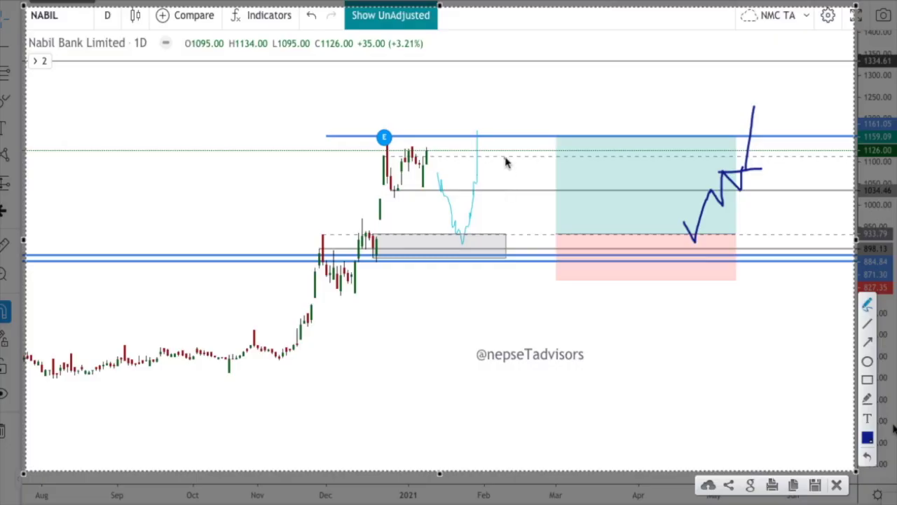
Sketch a zigzag breaking the upper blue resistance with a neckline, up arrow, underline and cross below it, and a rise to the 1334.61 line
{"action": "left_click_drag", "start_coordinate": [506, 157], "coordinate": [506, 158]}
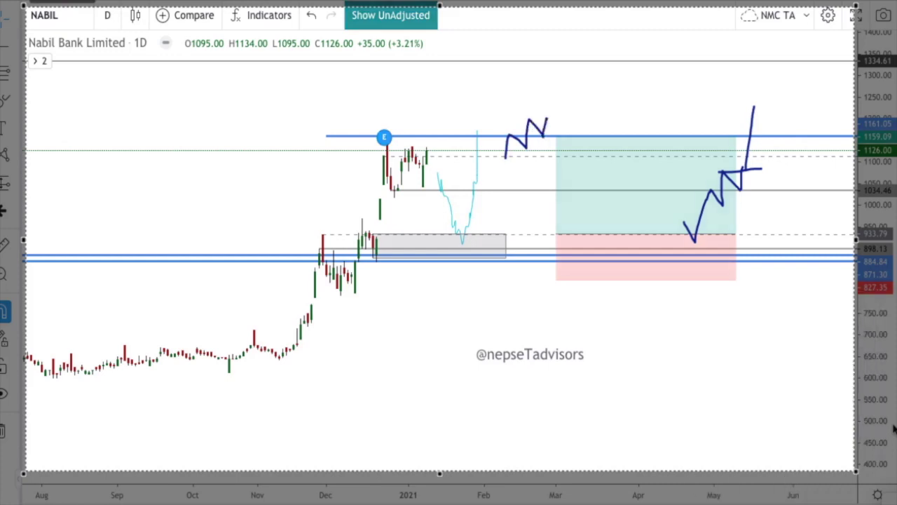
{"action": "left_click_drag", "start_coordinate": [550, 103], "coordinate": [560, 110]}
{"action": "left_click_drag", "start_coordinate": [523, 121], "coordinate": [579, 122]}
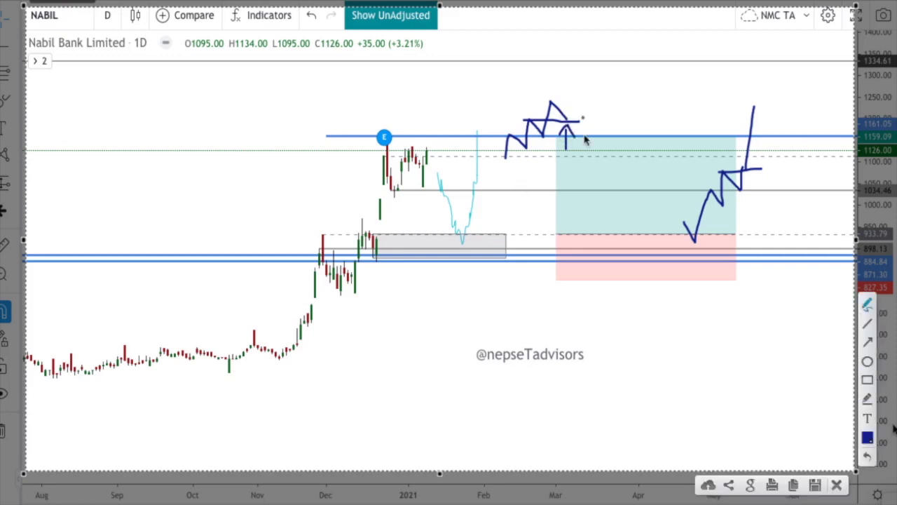
{"action": "left_click_drag", "start_coordinate": [525, 155], "coordinate": [541, 154]}
{"action": "mouse_move", "coordinate": [524, 197]}
{"action": "left_mouse_down"}
{"action": "mouse_move", "coordinate": [537, 201]}
{"action": "mouse_move", "coordinate": [533, 195]}
{"action": "left_mouse_up"}
{"action": "left_click_drag", "start_coordinate": [577, 116], "coordinate": [583, 66]}
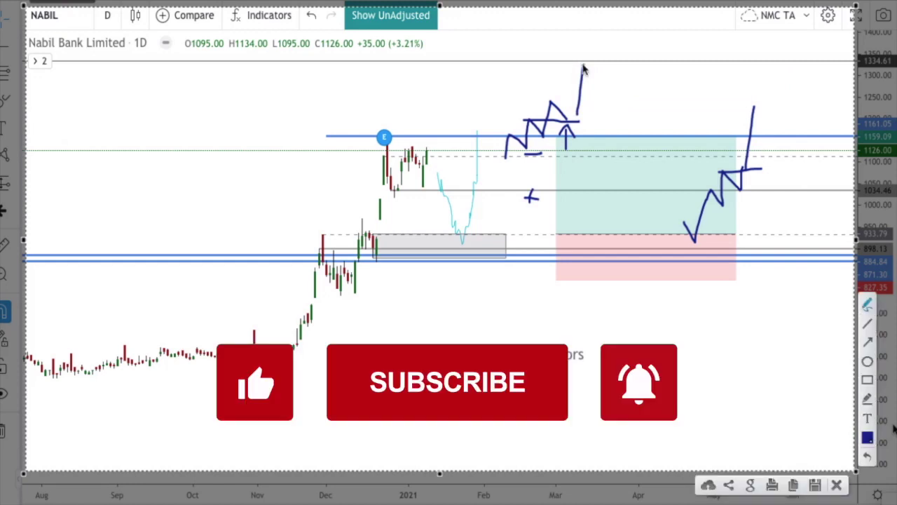
Close the annotated chart capture without saving it and return to the live daily chart
{"action": "left_click", "coordinate": [836, 485]}
{"action": "scroll", "coordinate": [736, 300], "scroll_direction": "up", "scroll_amount": 1}
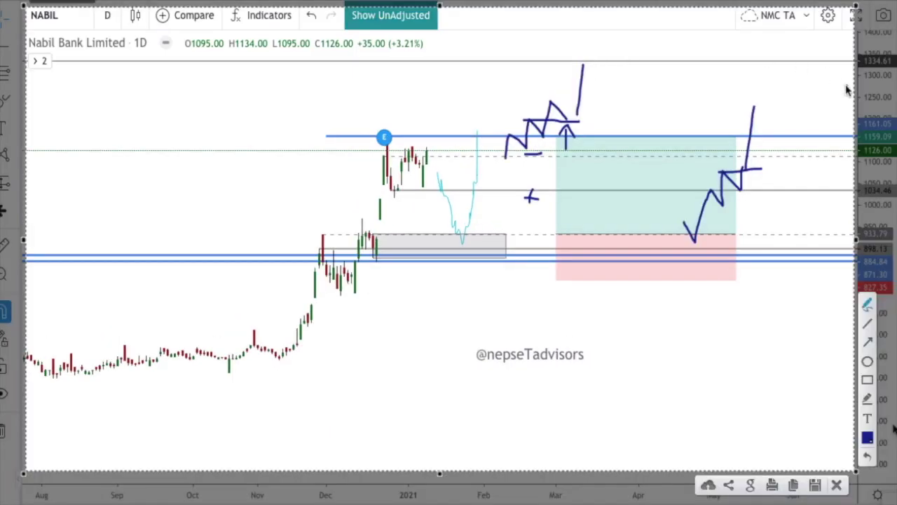
{"action": "left_click", "coordinate": [836, 485]}
{"action": "scroll", "coordinate": [735, 301], "scroll_direction": "up", "scroll_amount": 1}
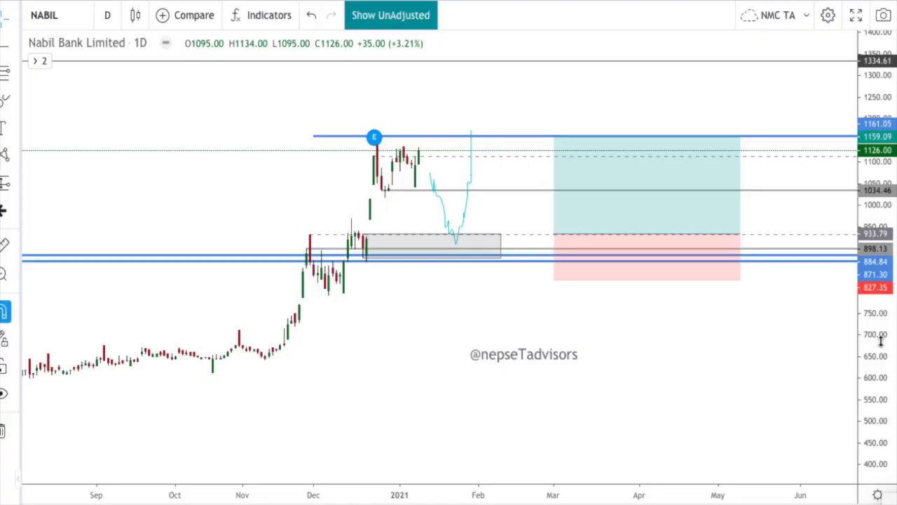
Draw a Fibonacci retracement between the late-December swing high at 1161.05 and the 21 December low at 868.91
{"action": "left_click_drag", "start_coordinate": [880, 350], "coordinate": [693, 393]}
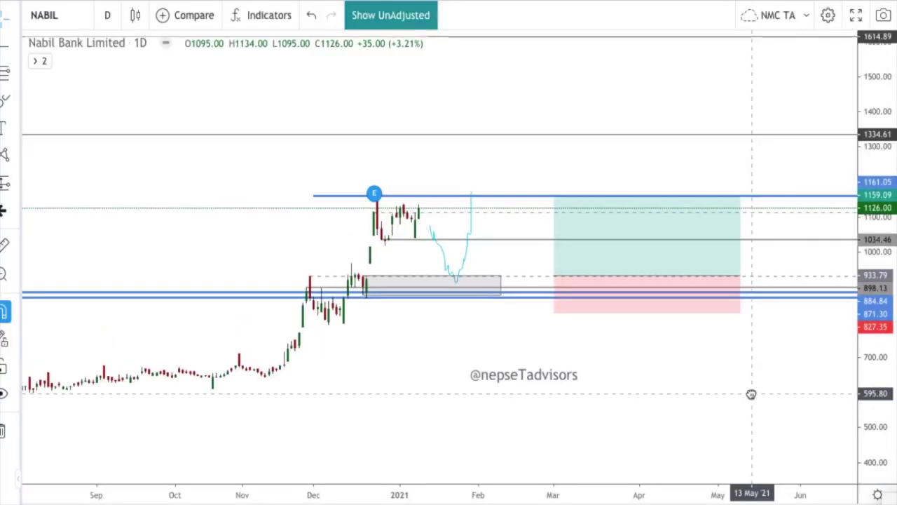
{"action": "left_click", "coordinate": [4, 183]}
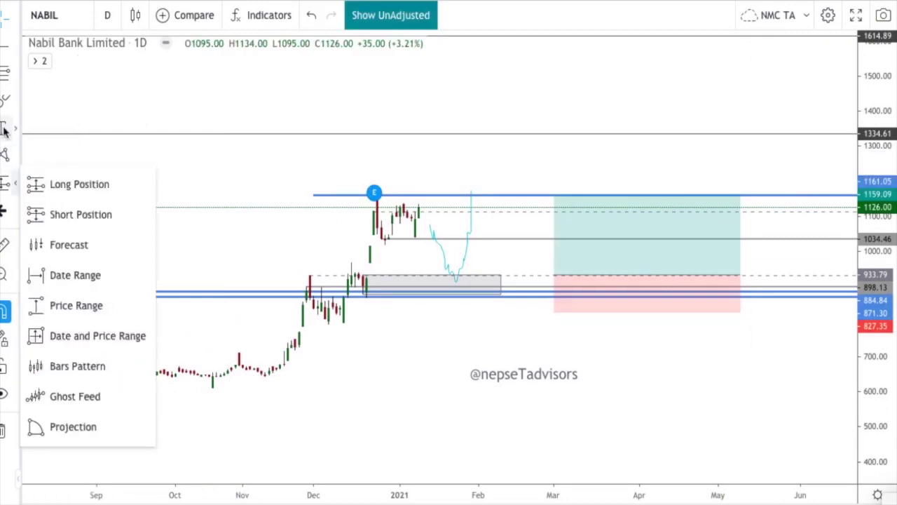
{"action": "left_click", "coordinate": [4, 131]}
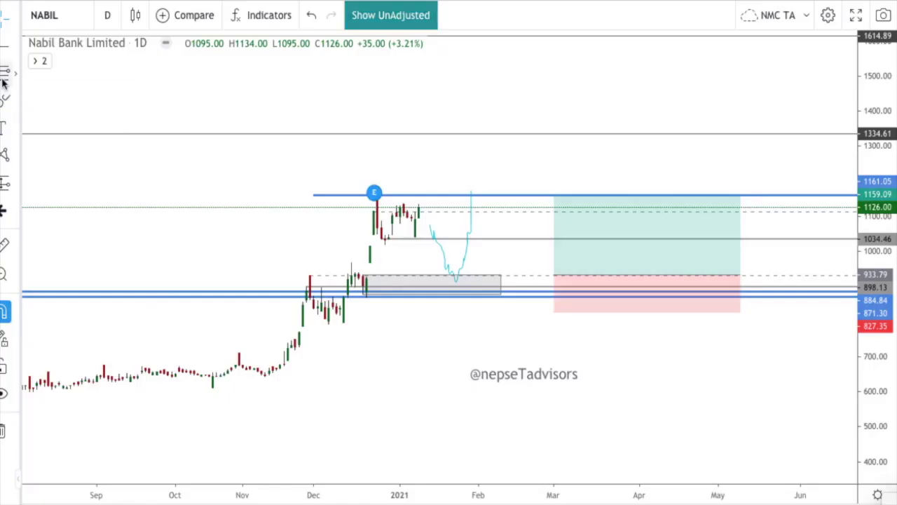
{"action": "left_click", "coordinate": [4, 81]}
{"action": "left_click", "coordinate": [87, 293]}
{"action": "left_click", "coordinate": [403, 214]}
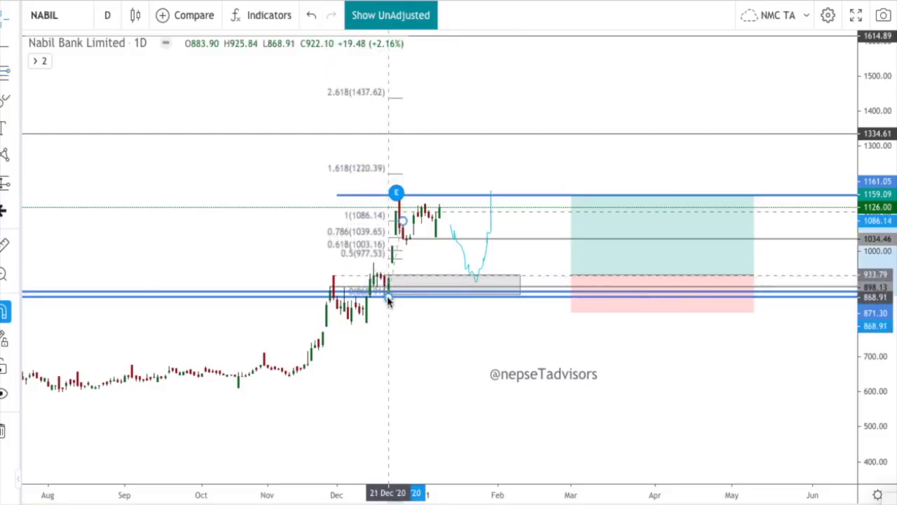
{"action": "left_click", "coordinate": [388, 297]}
{"action": "left_click_drag", "start_coordinate": [883, 308], "coordinate": [883, 362]}
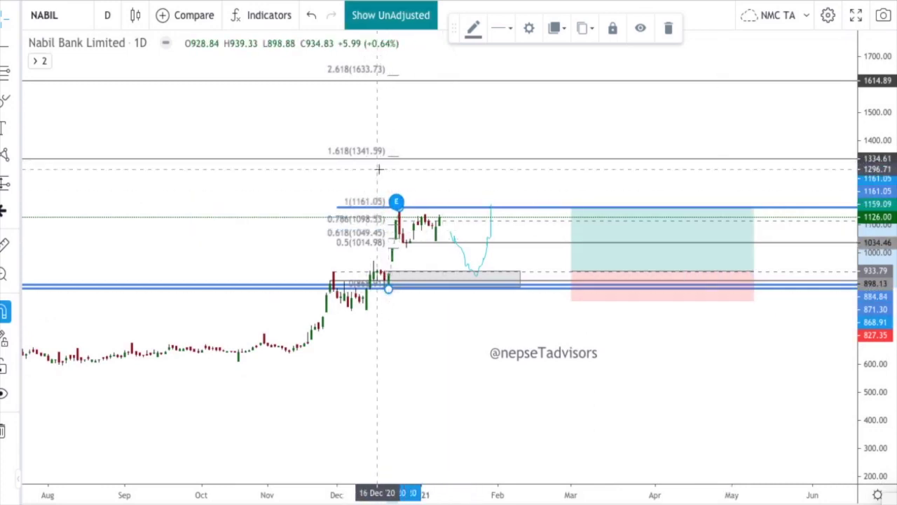
{"action": "scroll", "coordinate": [380, 170], "scroll_direction": "up", "scroll_amount": 1}
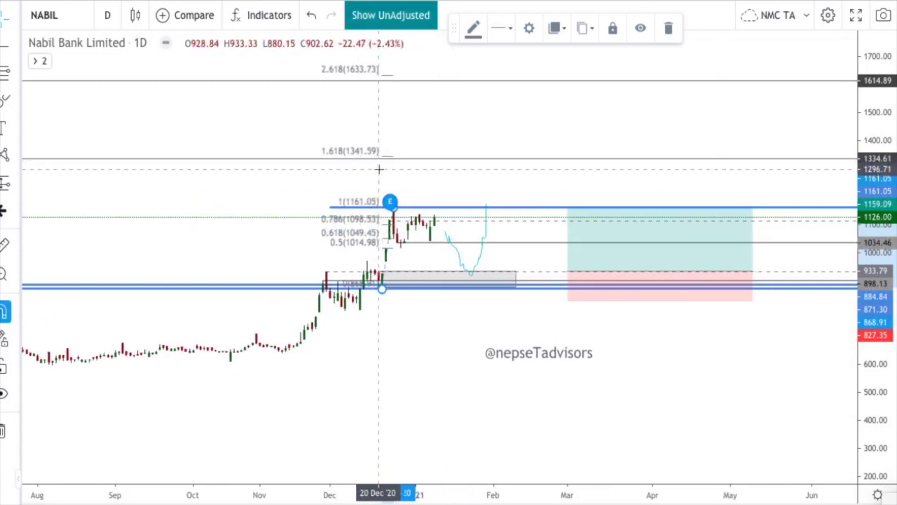
Examine the 1.618 and 2.618 Fibonacci levels against the upper horizontal lines and the long position's target
{"action": "left_click", "coordinate": [878, 495]}
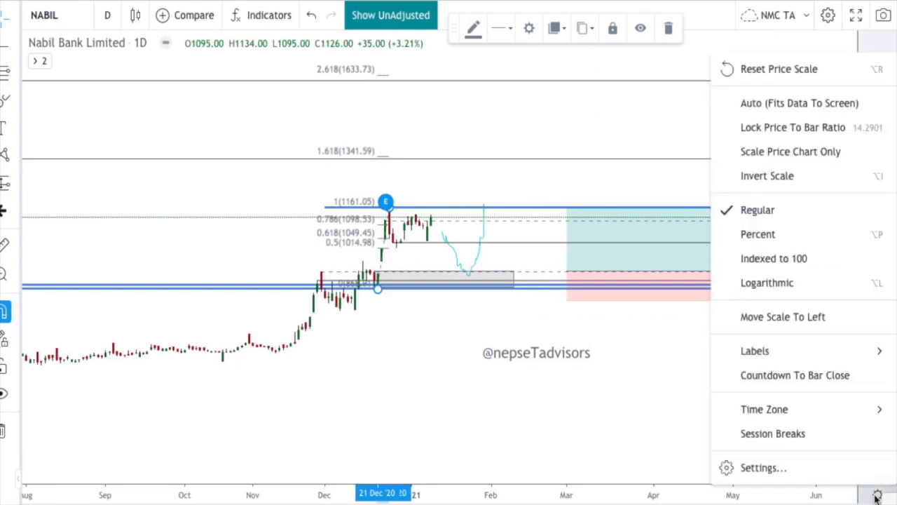
{"action": "left_click", "coordinate": [635, 350]}
{"action": "left_click_drag", "start_coordinate": [887, 373], "coordinate": [893, 315]}
{"action": "left_click", "coordinate": [605, 371]}
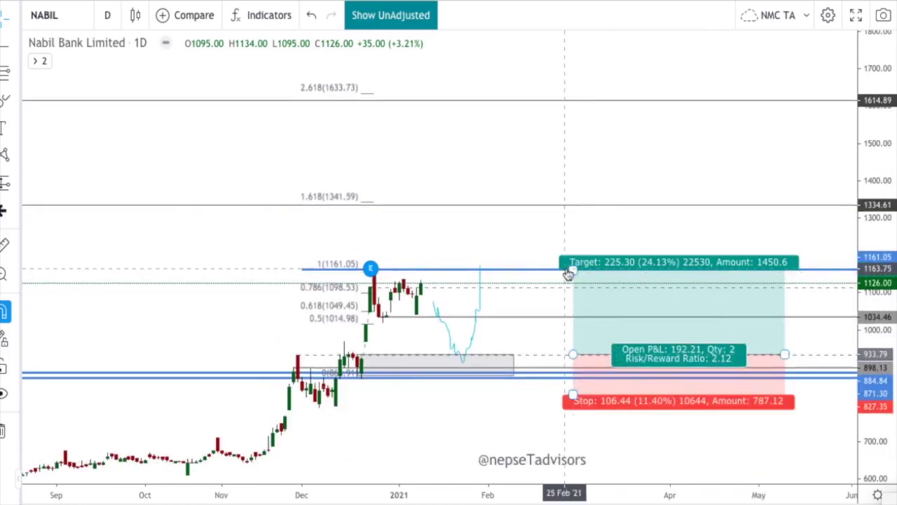
{"action": "left_click", "coordinate": [437, 210]}
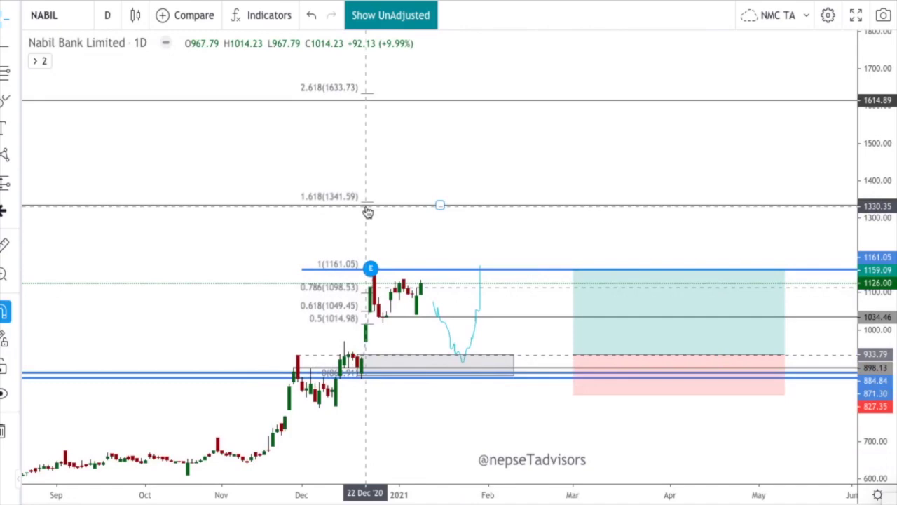
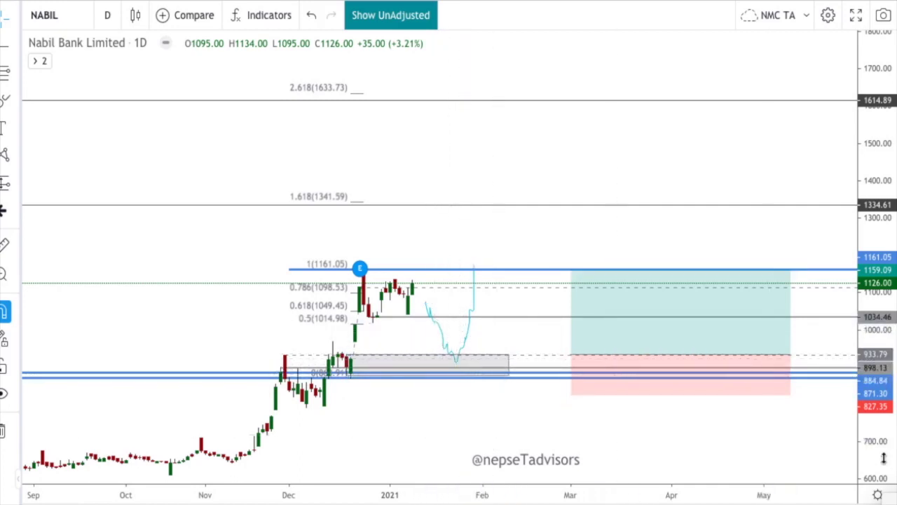
{"action": "left_click_drag", "start_coordinate": [884, 453], "coordinate": [885, 419]}
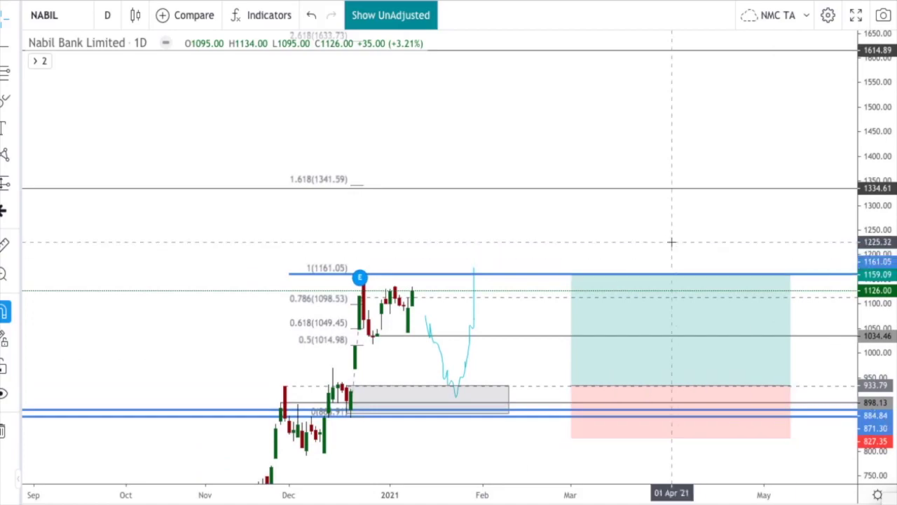
{"action": "left_click_drag", "start_coordinate": [671, 242], "coordinate": [669, 202]}
{"action": "scroll", "coordinate": [429, 379], "scroll_direction": "up", "scroll_amount": 2}
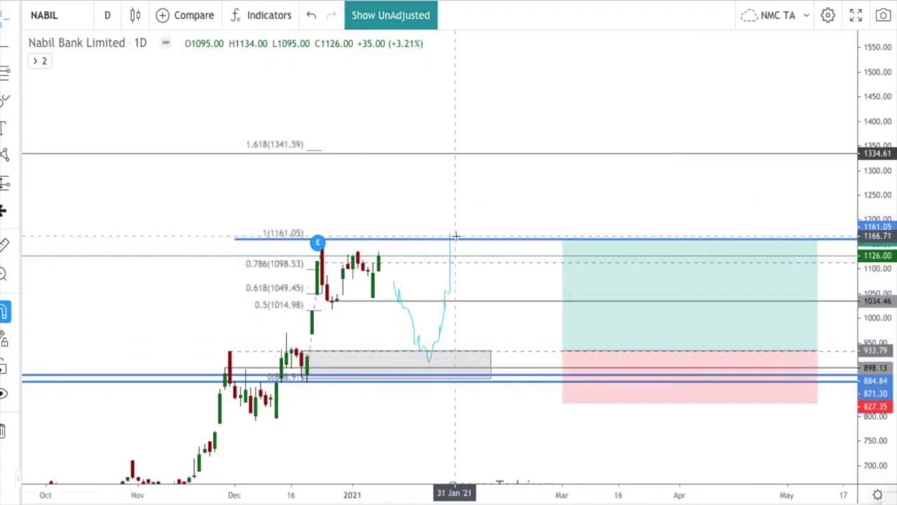
{"action": "left_click_drag", "start_coordinate": [570, 69], "coordinate": [571, 86]}
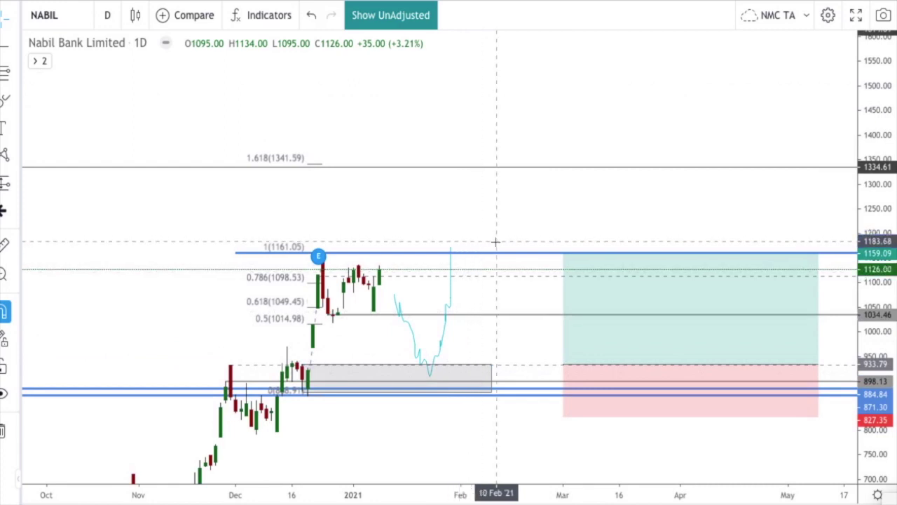
{"action": "scroll", "coordinate": [498, 245], "scroll_direction": "up", "scroll_amount": 2}
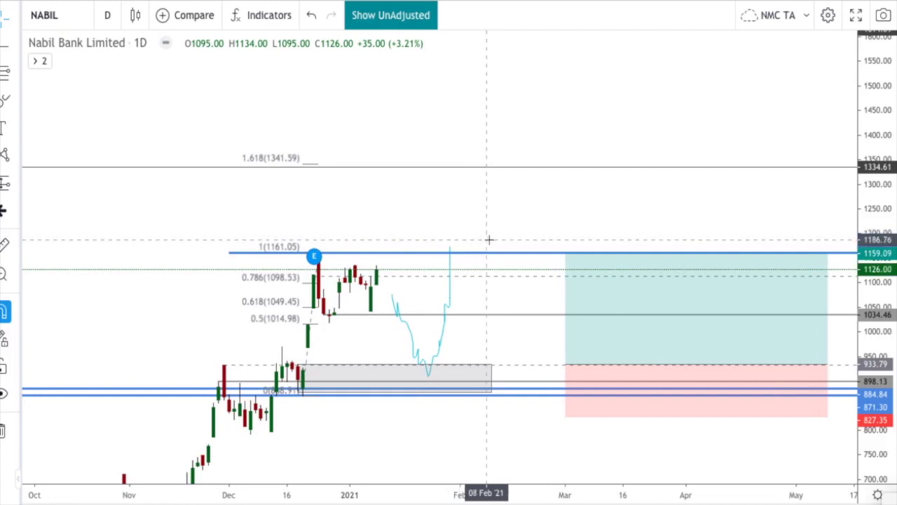
{"action": "left_click_drag", "start_coordinate": [502, 215], "coordinate": [505, 268]}
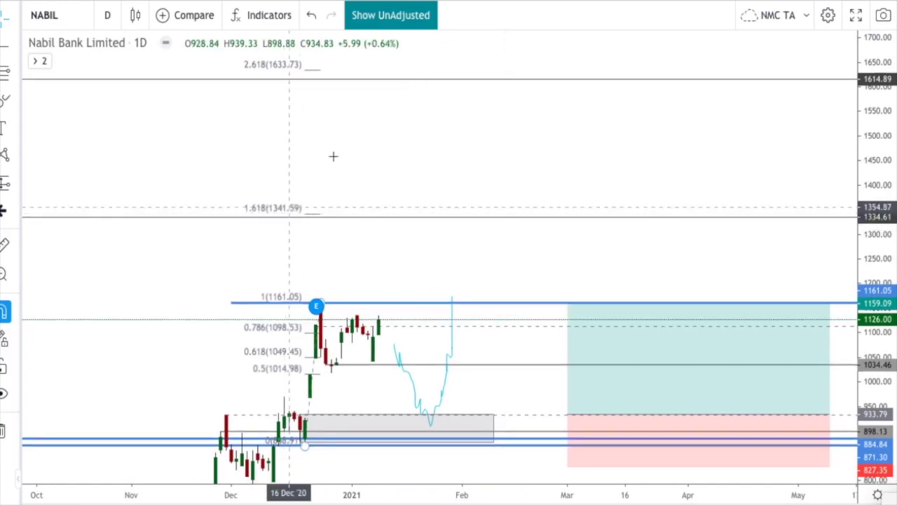
{"action": "left_click_drag", "start_coordinate": [374, 172], "coordinate": [380, 132]}
Examine the projected pullback into the grey demand zone and the rebound toward the blue resistance line
{"action": "scroll", "coordinate": [380, 130], "scroll_direction": "up", "scroll_amount": 3}
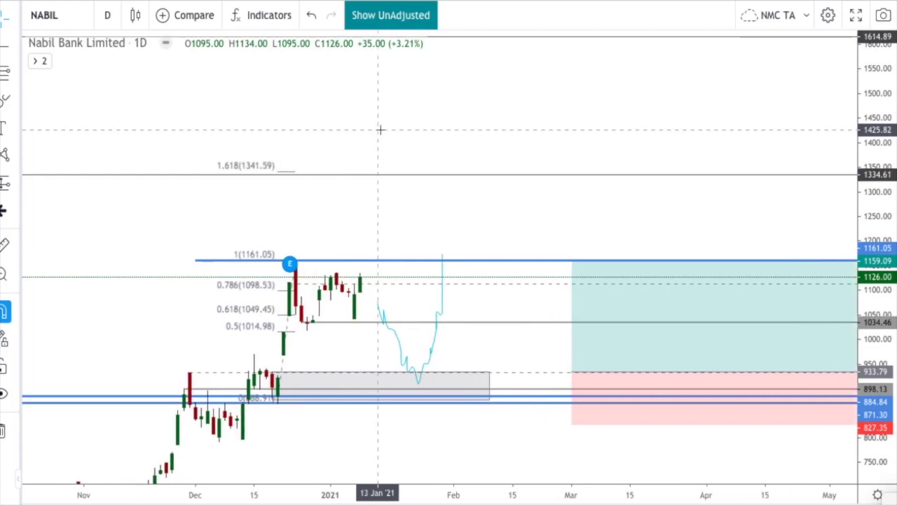
{"action": "scroll", "coordinate": [381, 129], "scroll_direction": "up", "scroll_amount": 1}
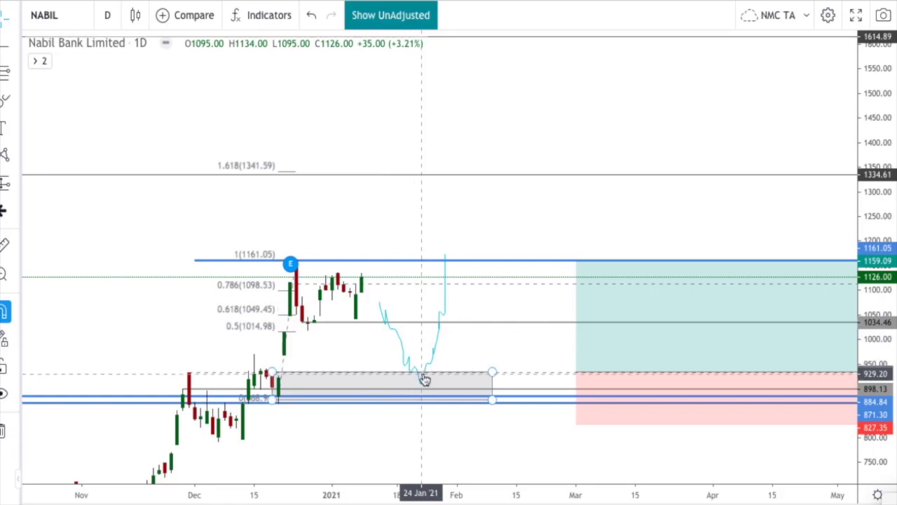
{"action": "scroll", "coordinate": [424, 379], "scroll_direction": "up", "scroll_amount": 2}
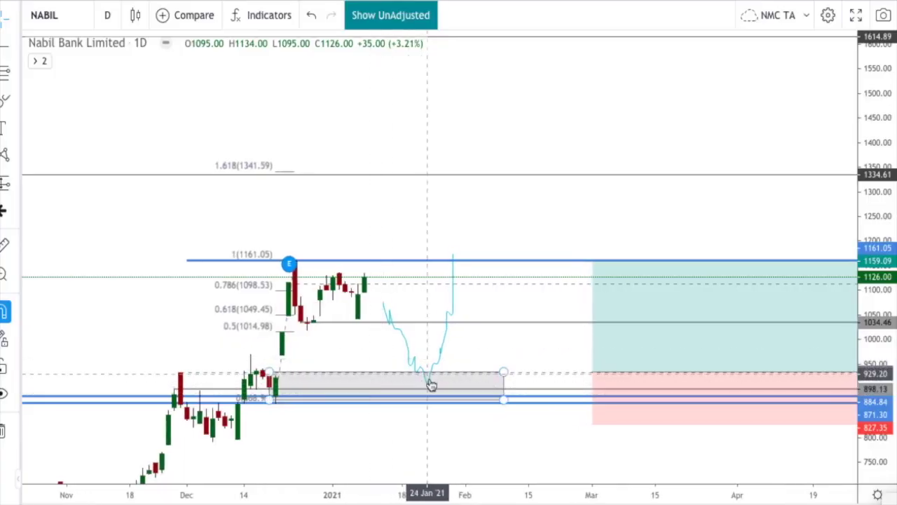
{"action": "scroll", "coordinate": [431, 384], "scroll_direction": "up", "scroll_amount": 1}
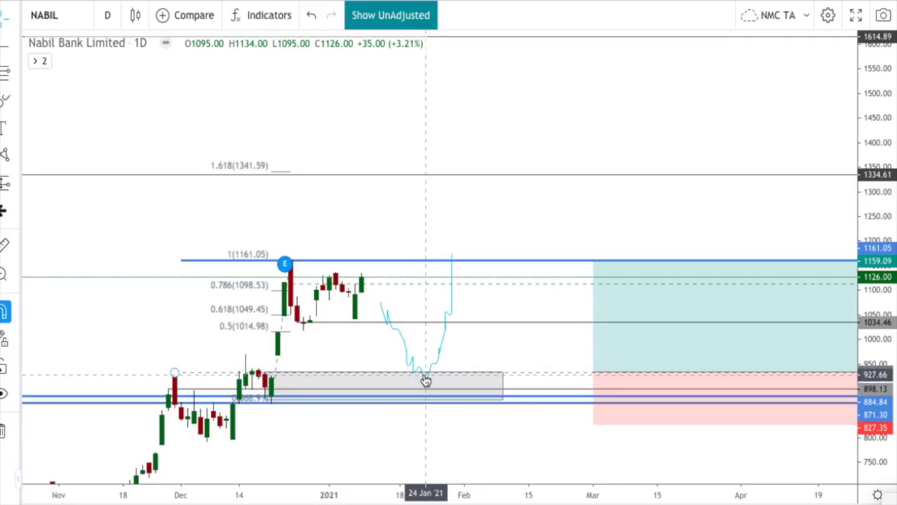
{"action": "scroll", "coordinate": [520, 349], "scroll_direction": "down", "scroll_amount": 1}
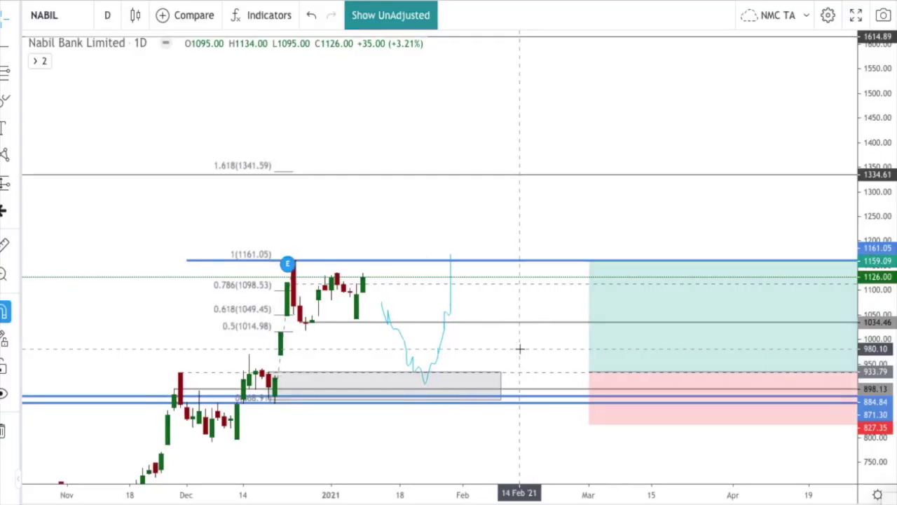
{"action": "scroll", "coordinate": [521, 348], "scroll_direction": "down", "scroll_amount": 1}
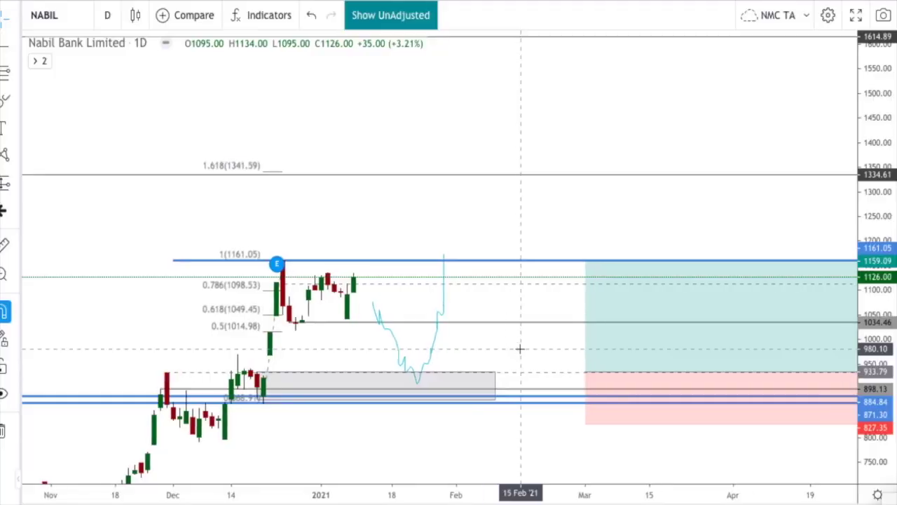
{"action": "scroll", "coordinate": [520, 349], "scroll_direction": "right", "scroll_amount": 1}
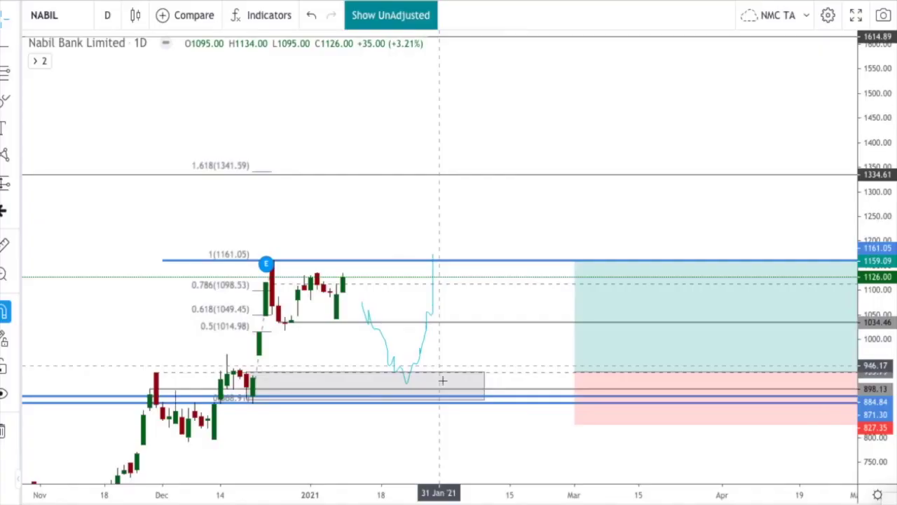